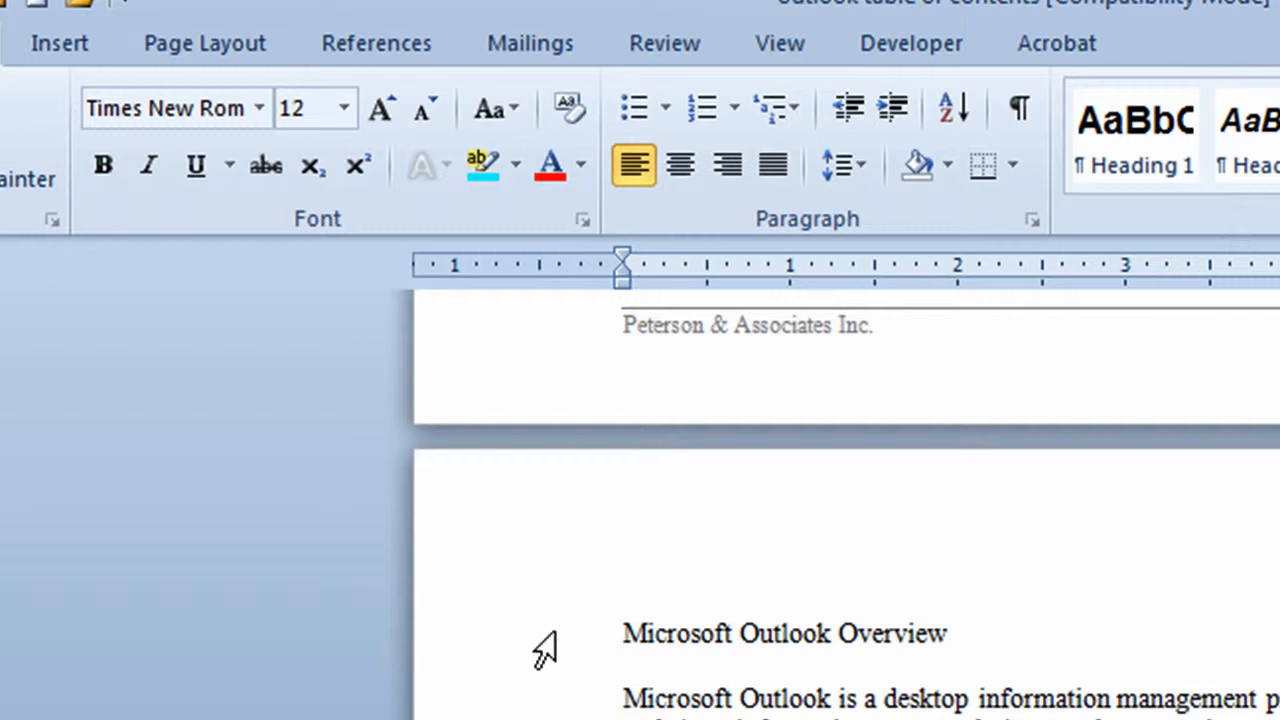
Step: Apply the Heading 1 style to the titles "Microsoft Outlook Overview" and "The Screen"
{"action": "left_click", "coordinate": [545, 650]}
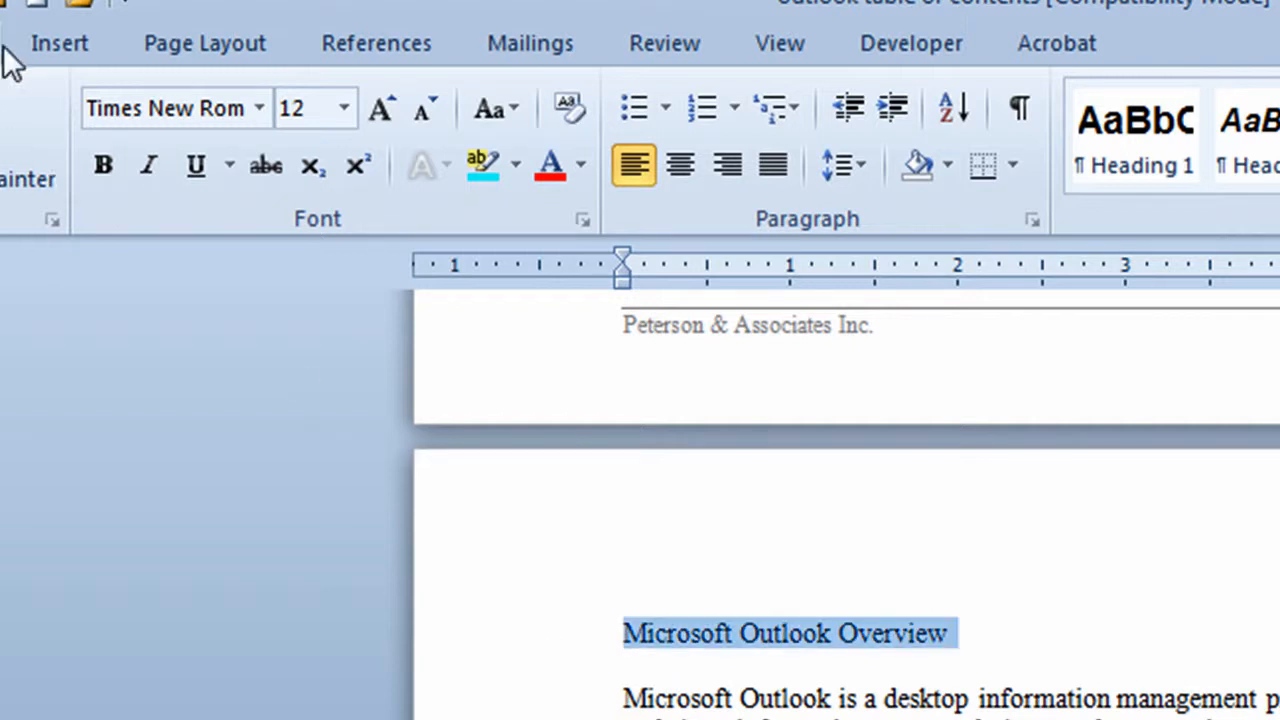
{"action": "left_click", "coordinate": [1110, 170]}
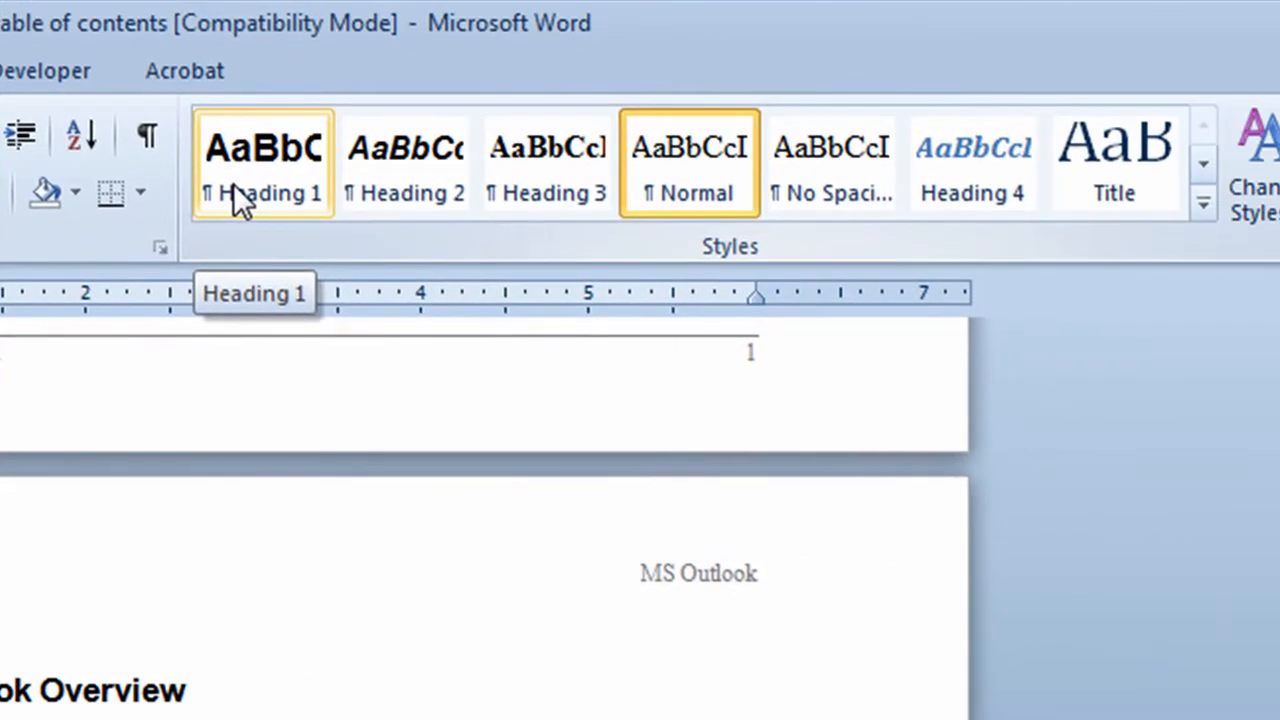
{"action": "left_click", "coordinate": [240, 200]}
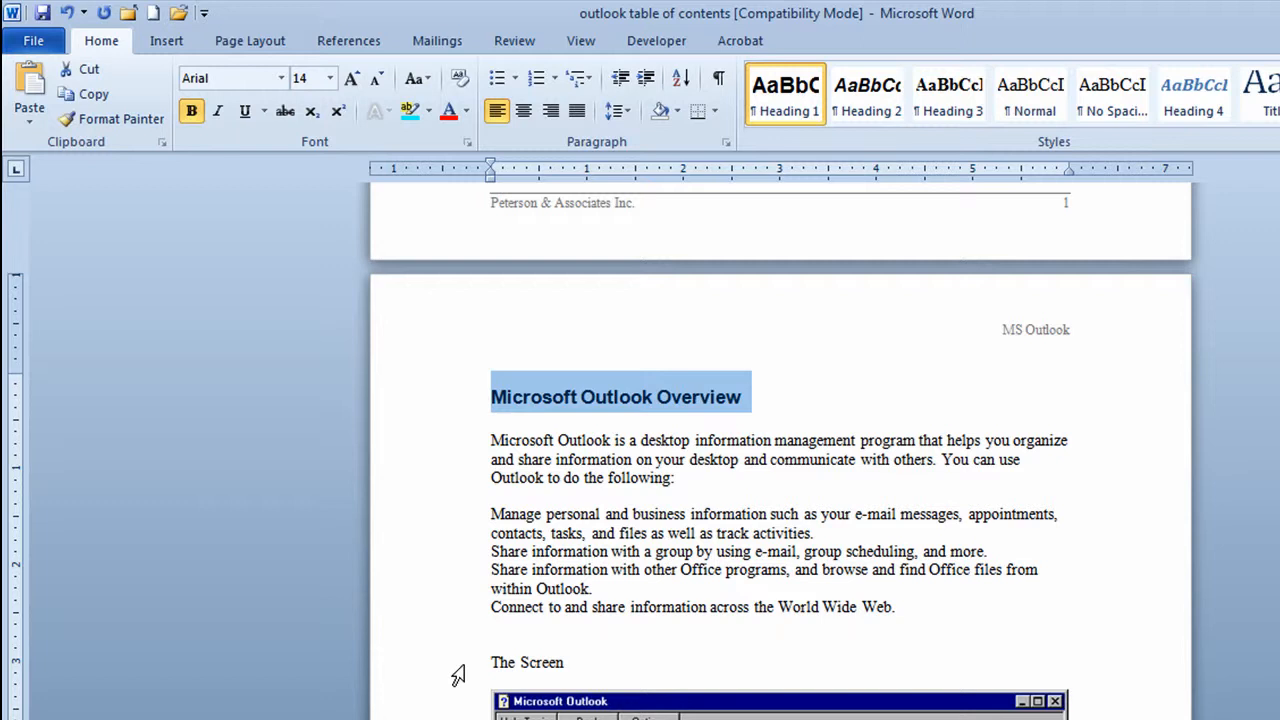
{"action": "left_click", "coordinate": [458, 676]}
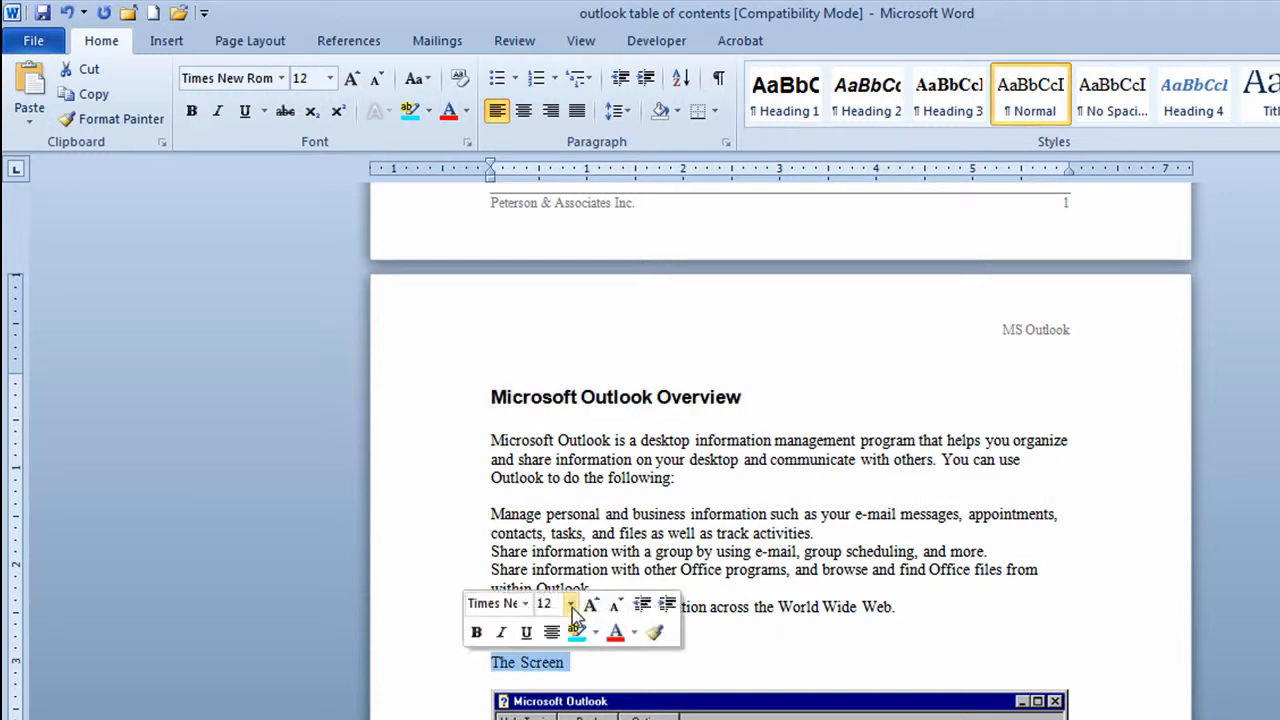
{"action": "left_click", "coordinate": [781, 110]}
Step: Apply the Heading 1 style to the title "Outlook Bar" on page 3
{"action": "scroll", "coordinate": [720, 634], "scroll_direction": "down", "scroll_amount": 2}
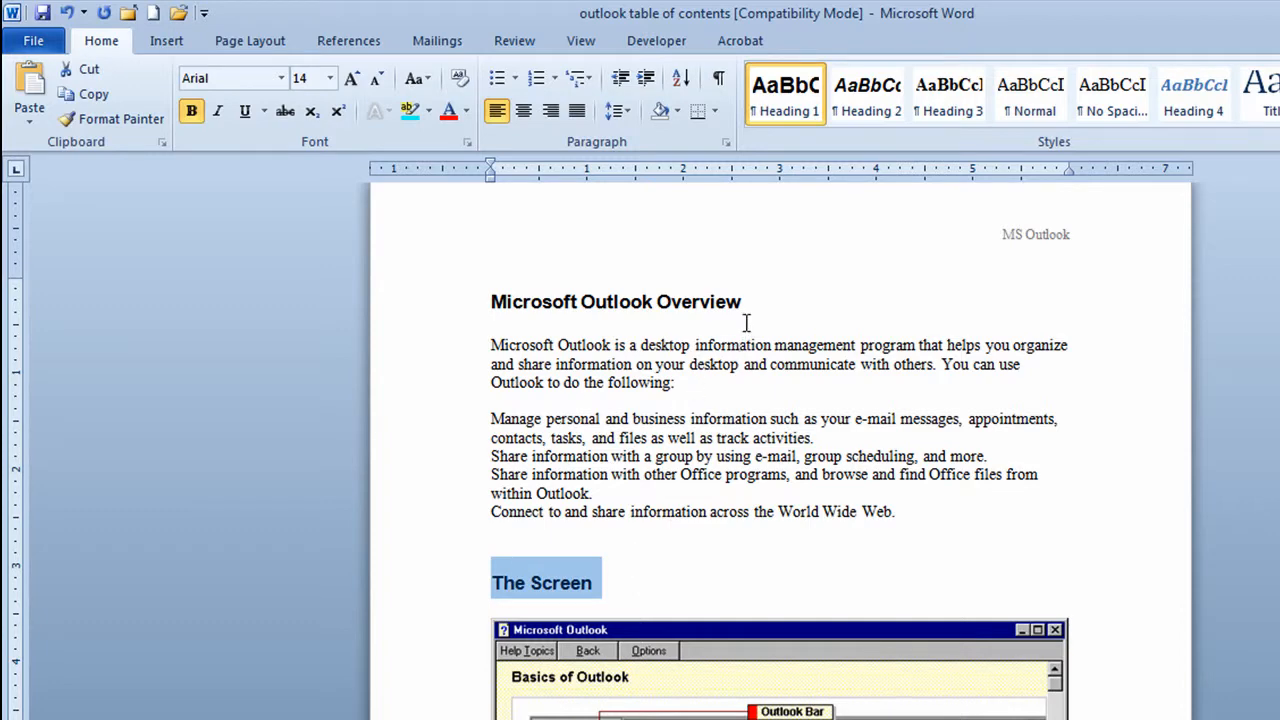
{"action": "scroll", "coordinate": [662, 503], "scroll_direction": "down", "scroll_amount": 15}
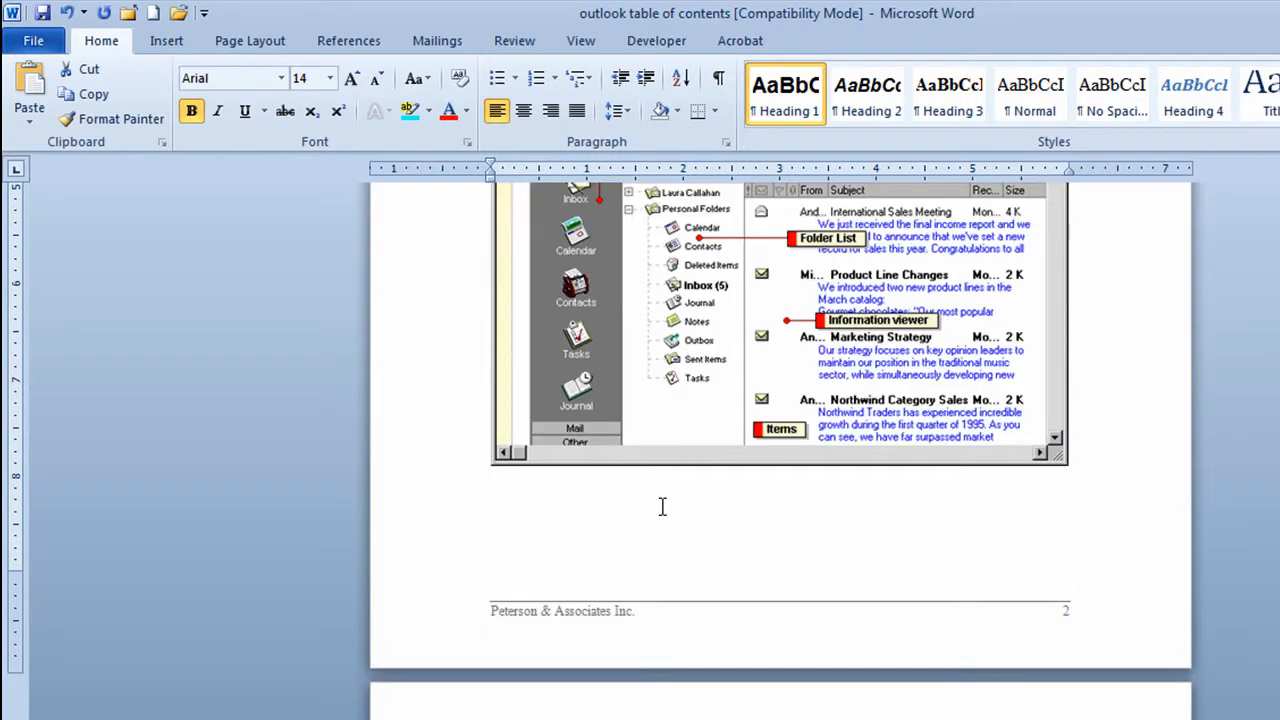
{"action": "scroll", "coordinate": [662, 503], "scroll_direction": "down", "scroll_amount": 2}
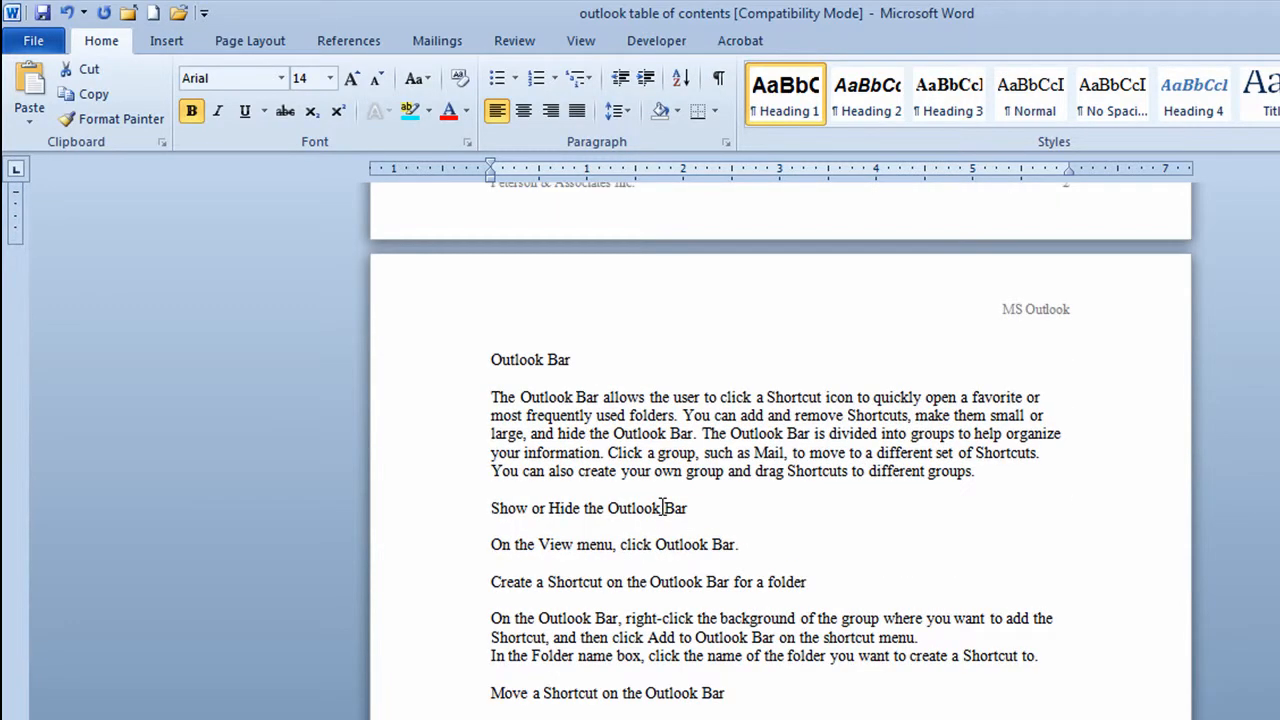
{"action": "left_click", "coordinate": [442, 372]}
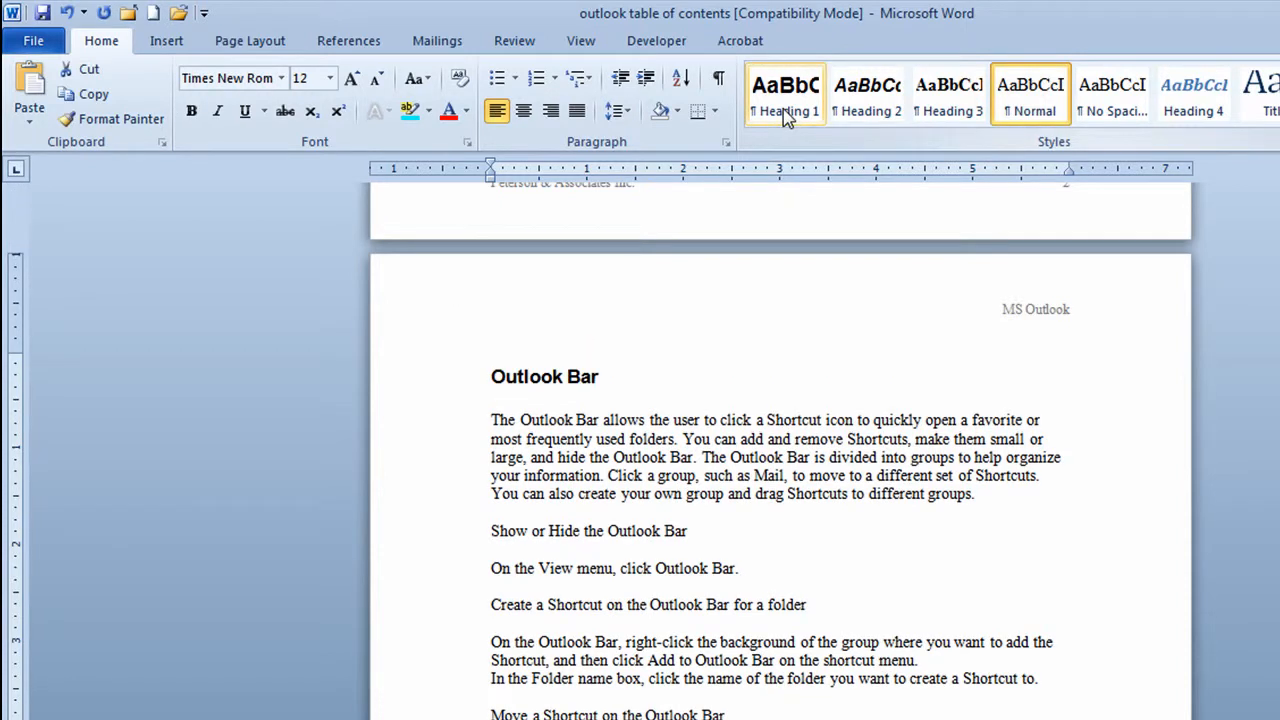
{"action": "left_click", "coordinate": [786, 110]}
{"action": "left_click", "coordinate": [688, 376]}
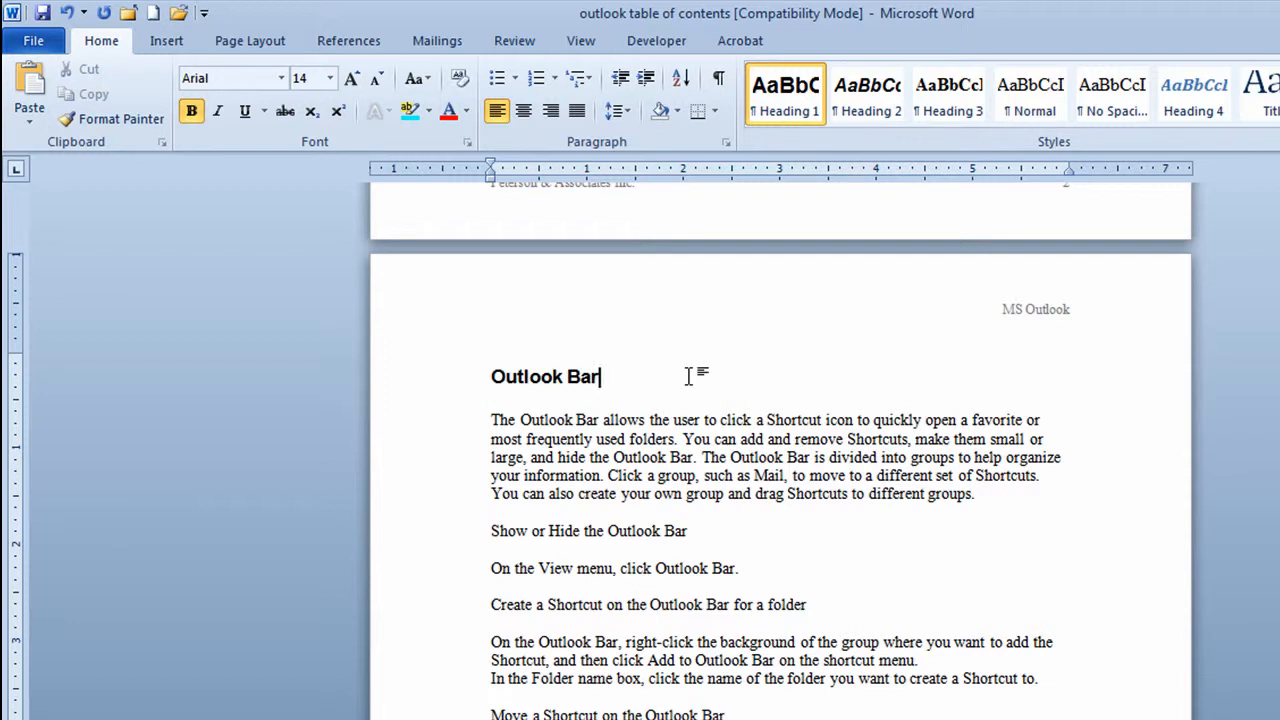
Step: Apply the Heading 2 style to the subtitles "Show or Hide the Outlook Bar" and "Move a Shortcut on the Outlook Bar"
{"action": "scroll", "coordinate": [710, 358], "scroll_direction": "down", "scroll_amount": 1}
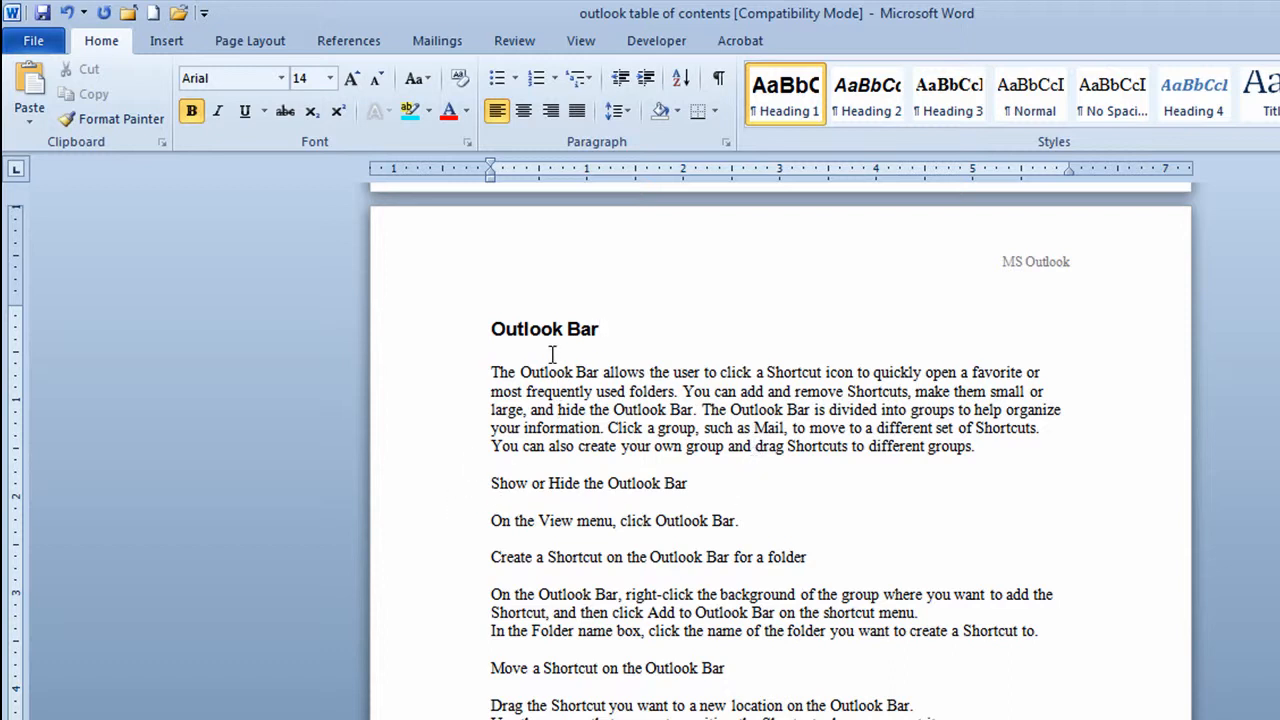
{"action": "left_click", "coordinate": [448, 497]}
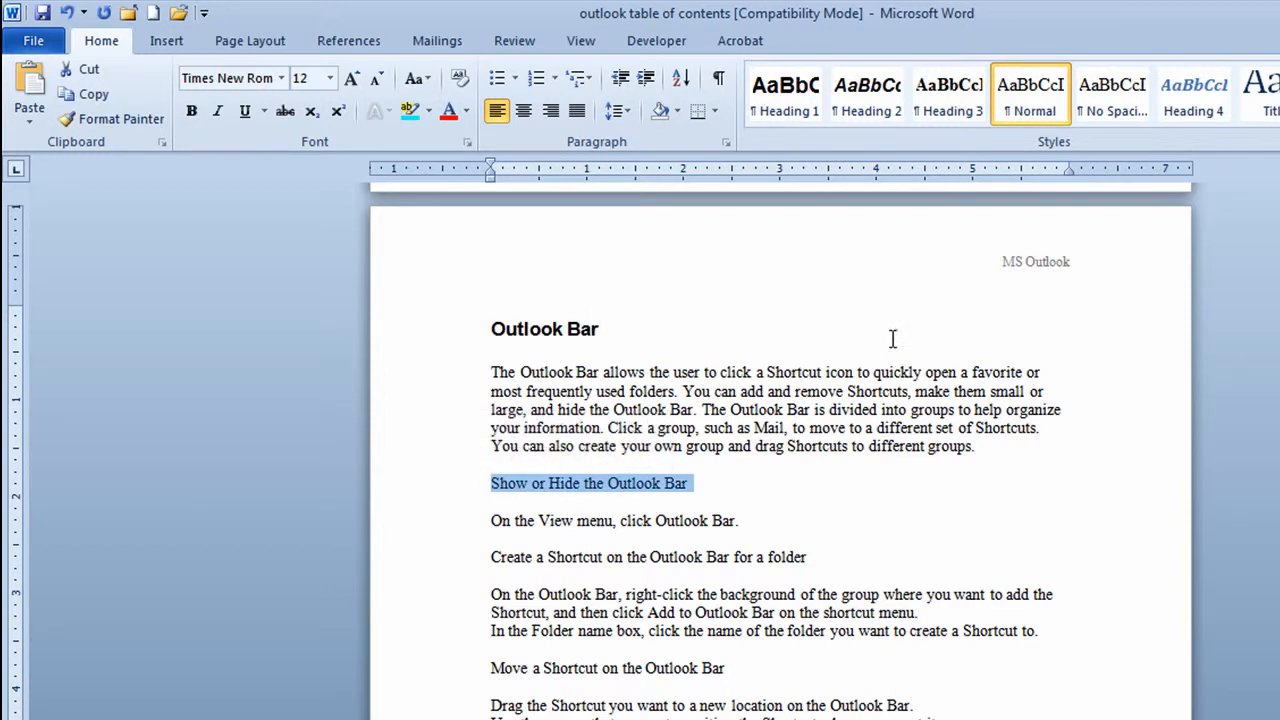
{"action": "left_click", "coordinate": [868, 112]}
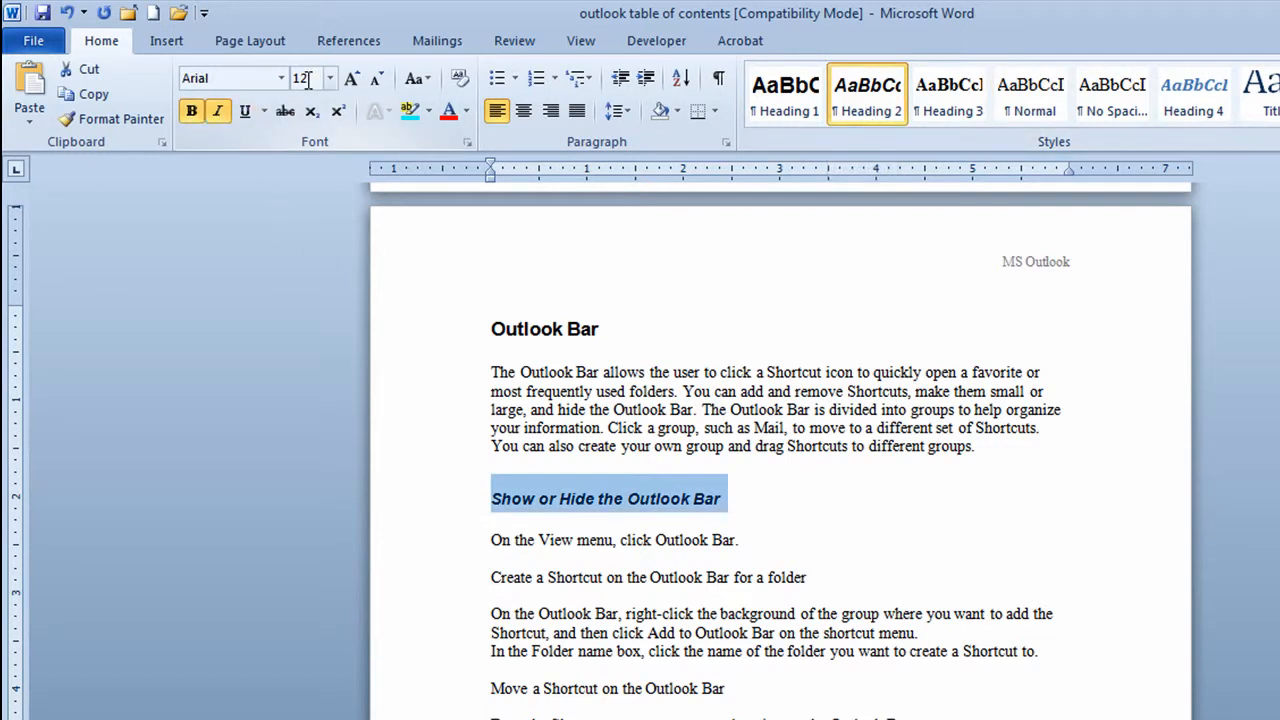
{"action": "scroll", "coordinate": [780, 486], "scroll_direction": "down", "scroll_amount": 2}
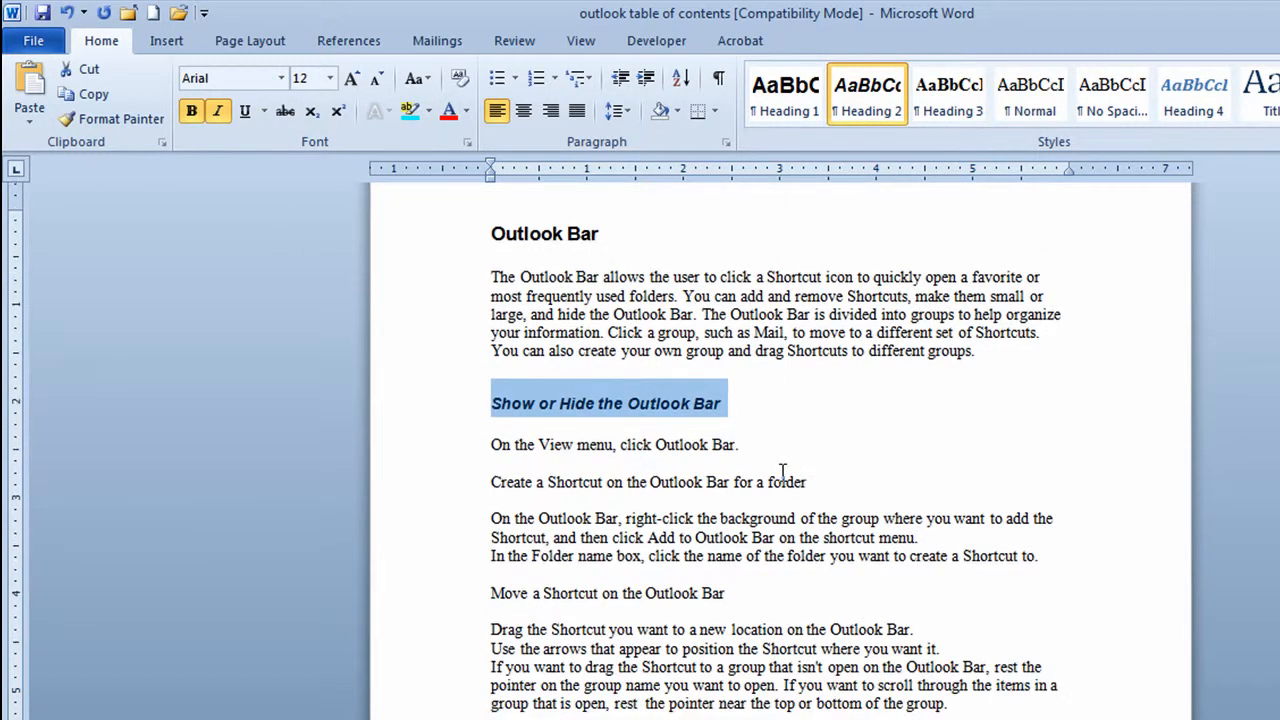
{"action": "left_click", "coordinate": [440, 604]}
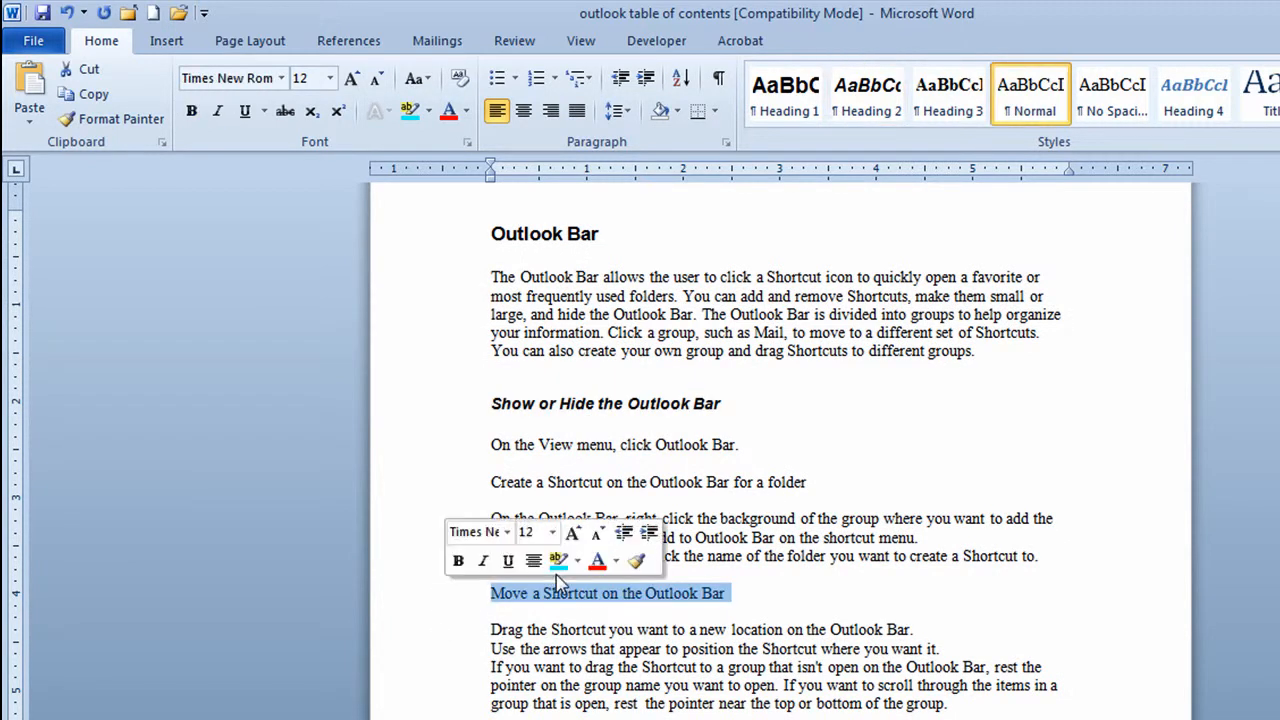
{"action": "left_click", "coordinate": [866, 112]}
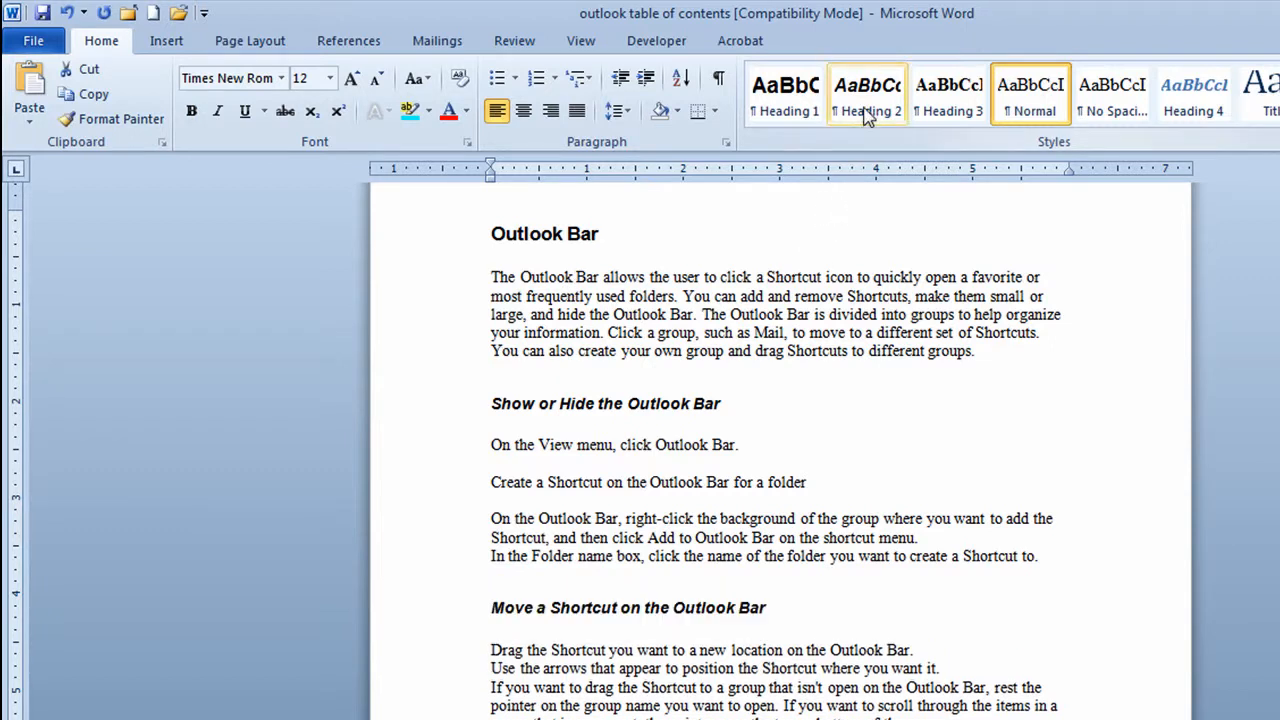
{"action": "left_click", "coordinate": [800, 605]}
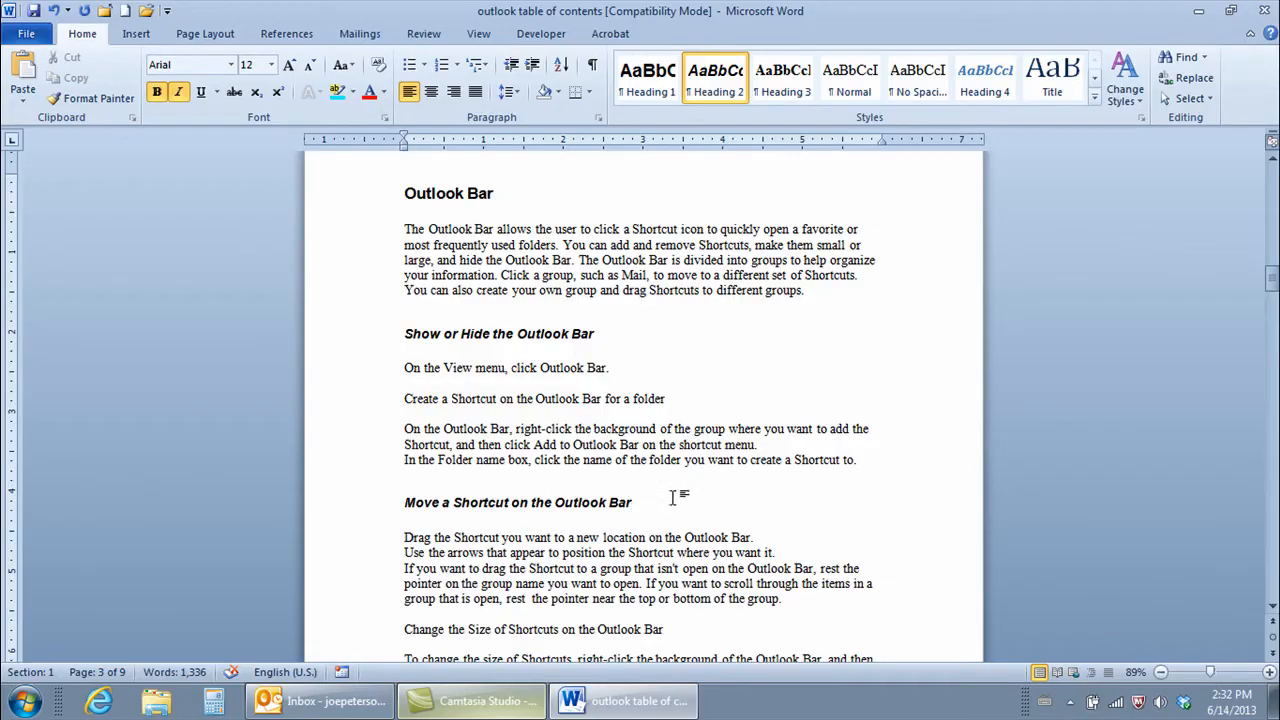
Step: Place the cursor in the "Microsoft Outlook Overview" heading and show the full list of styles, positioned clear of the heading
{"action": "scroll", "coordinate": [780, 417], "scroll_direction": "up", "scroll_amount": 5}
{"action": "scroll", "coordinate": [780, 417], "scroll_direction": "up", "scroll_amount": 15}
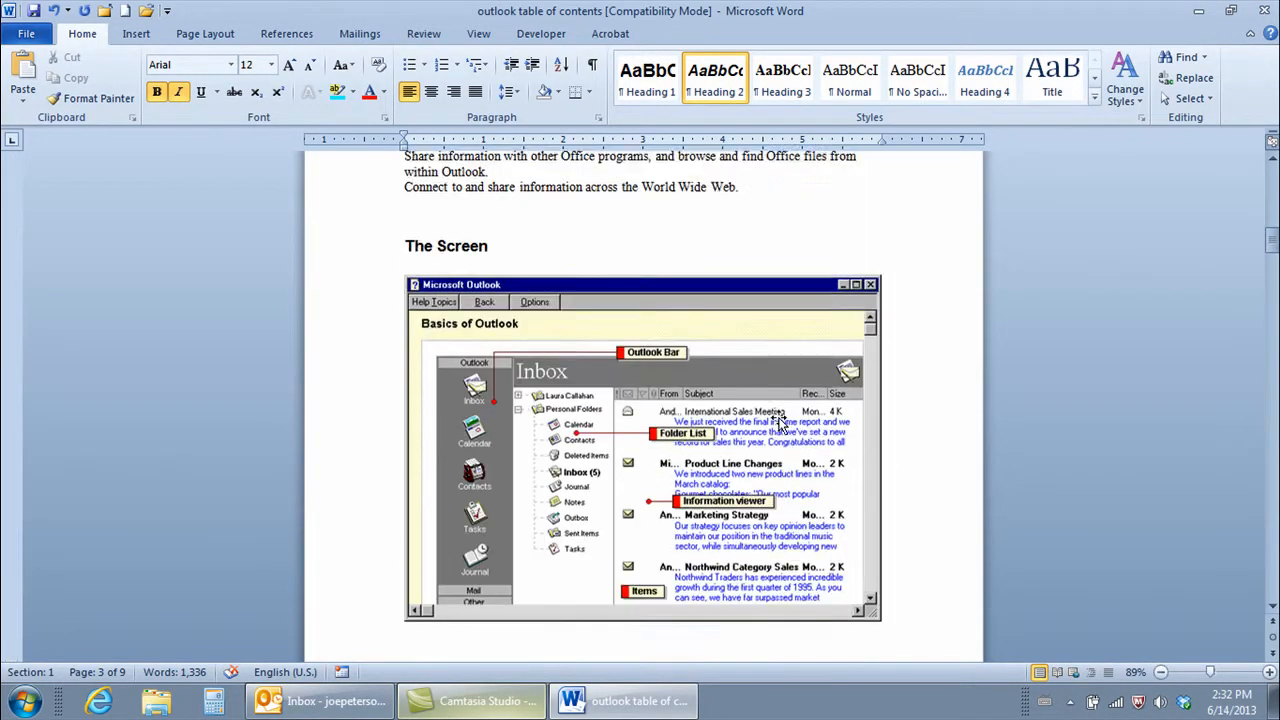
{"action": "scroll", "coordinate": [780, 417], "scroll_direction": "up", "scroll_amount": 1}
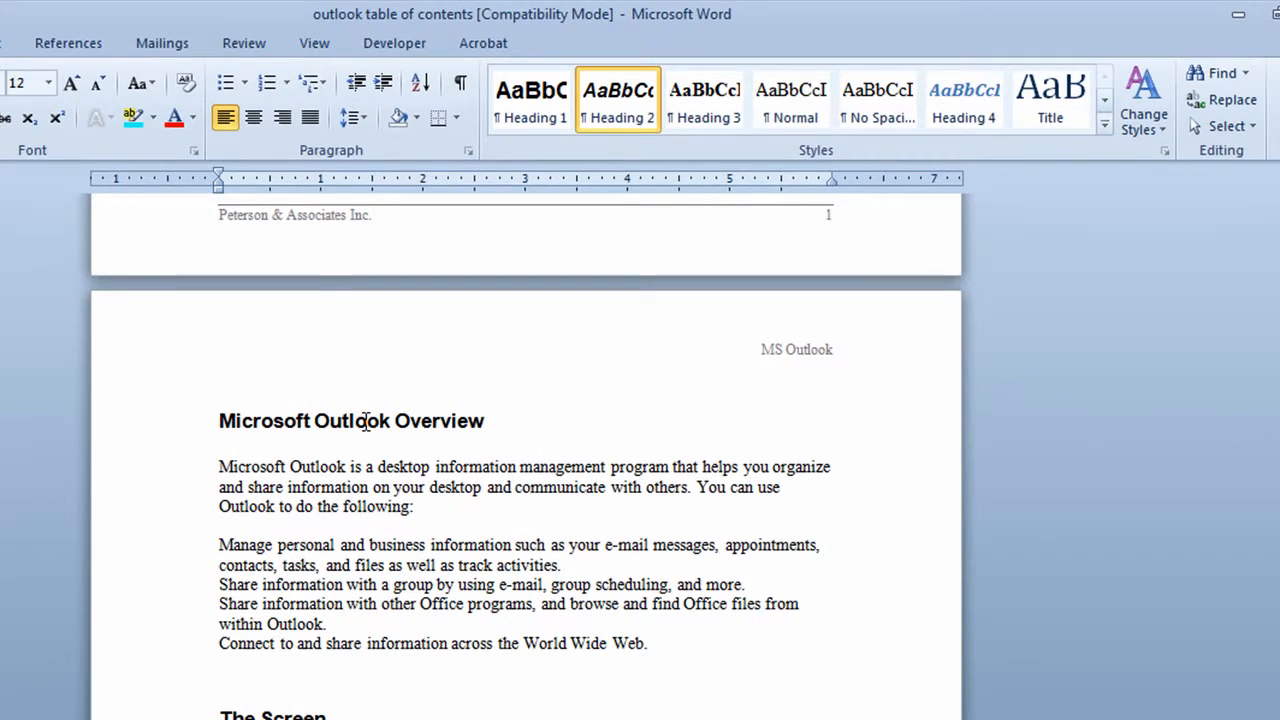
{"action": "left_click", "coordinate": [366, 421]}
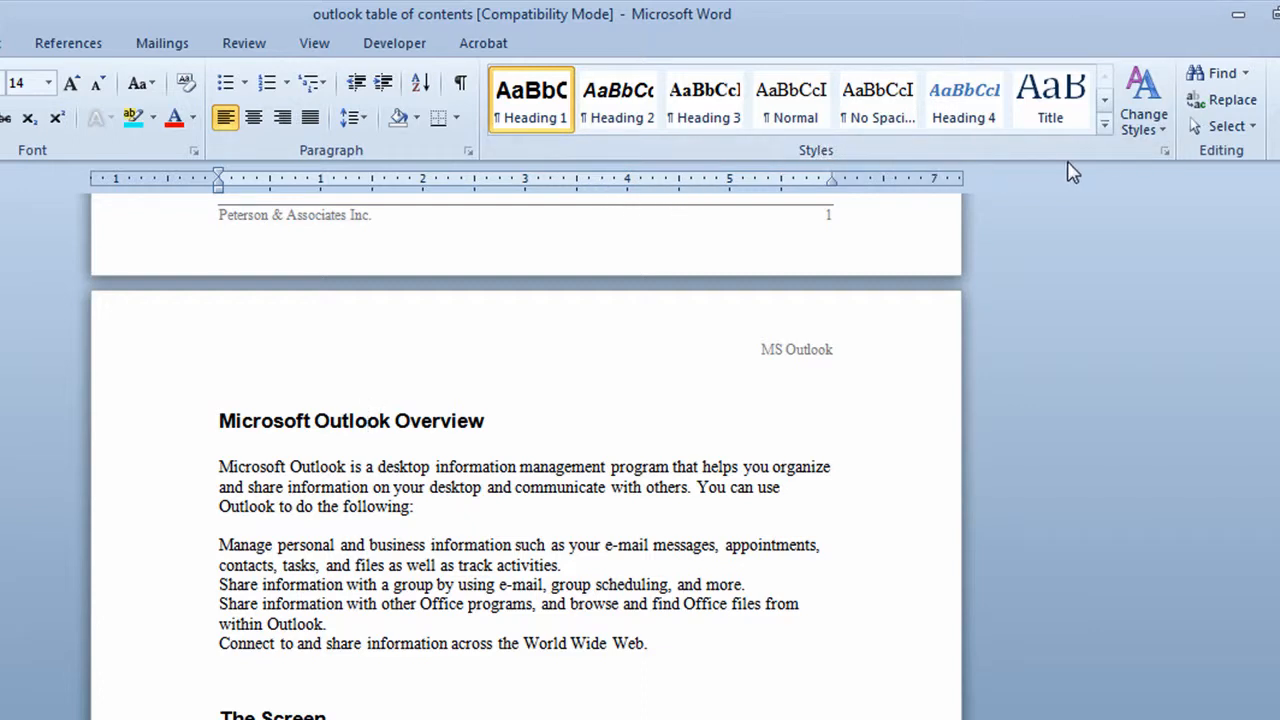
{"action": "left_click", "coordinate": [1166, 152]}
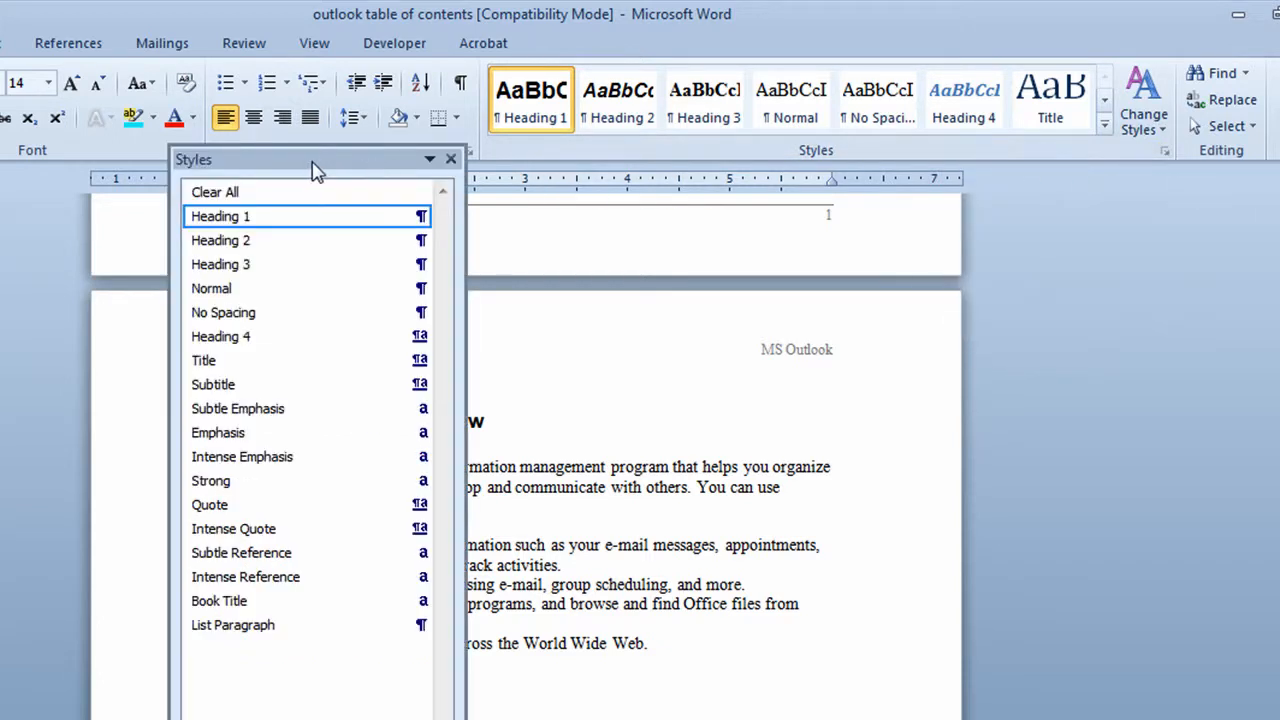
{"action": "left_click_drag", "start_coordinate": [314, 171], "coordinate": [733, 137]}
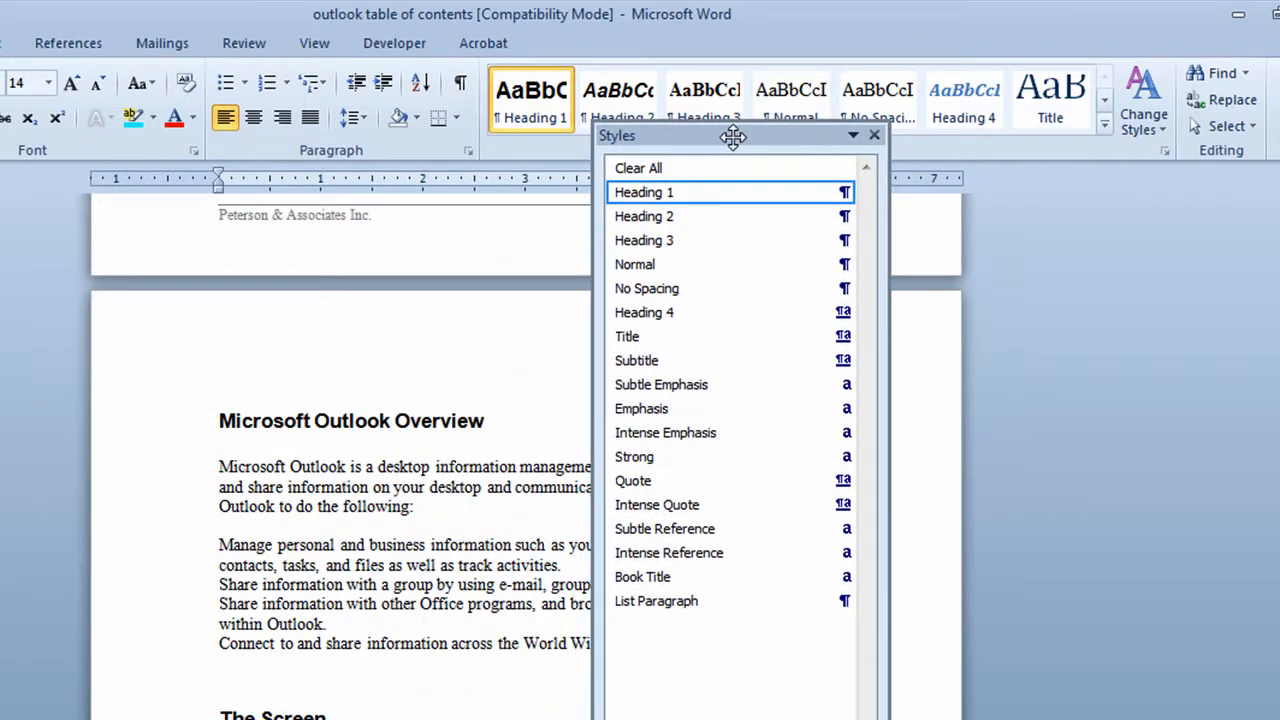
Step: Modify the Heading 1 style to use centered alignment, and close the list of styles
{"action": "mouse_move", "coordinate": [751, 200]}
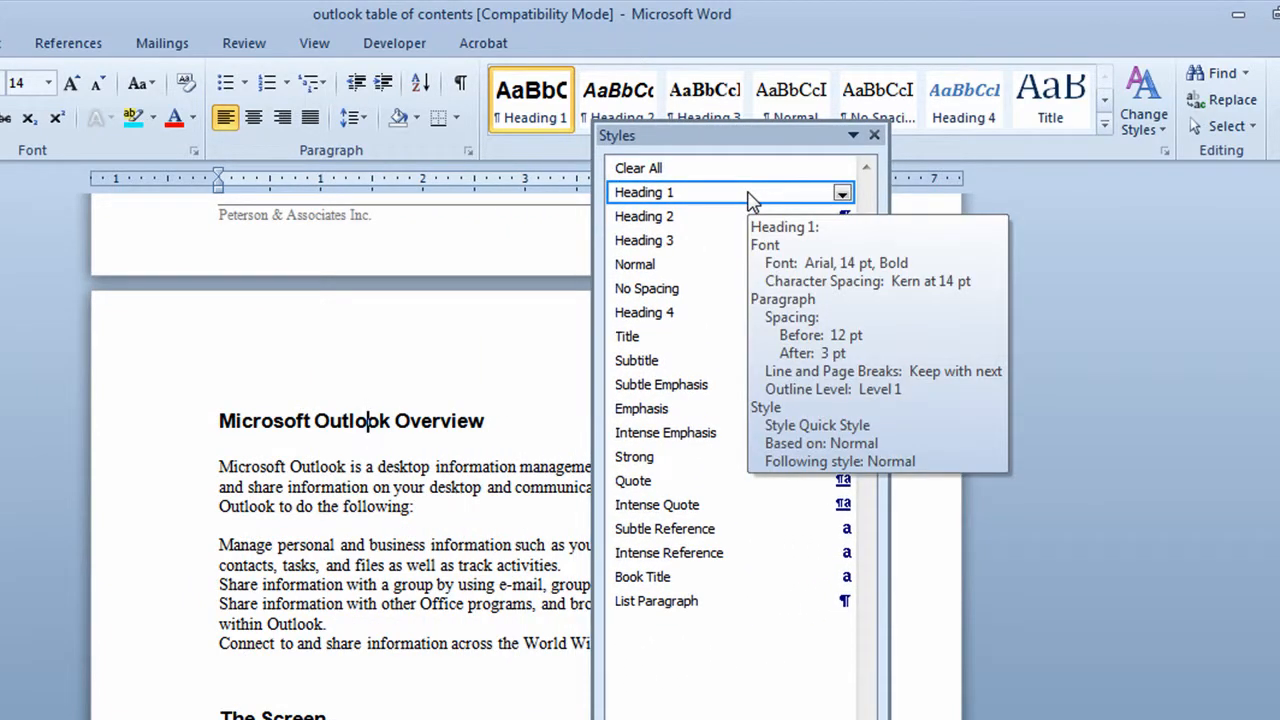
{"action": "left_click", "coordinate": [843, 193]}
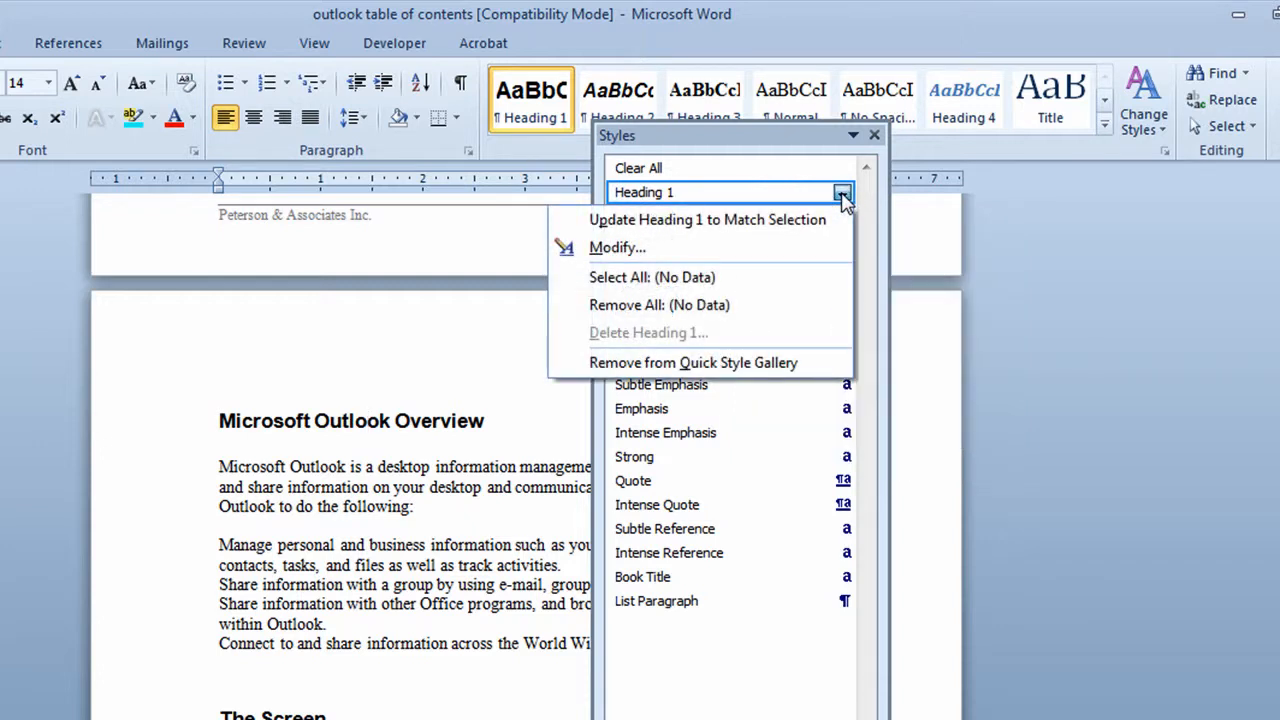
{"action": "left_click", "coordinate": [657, 252]}
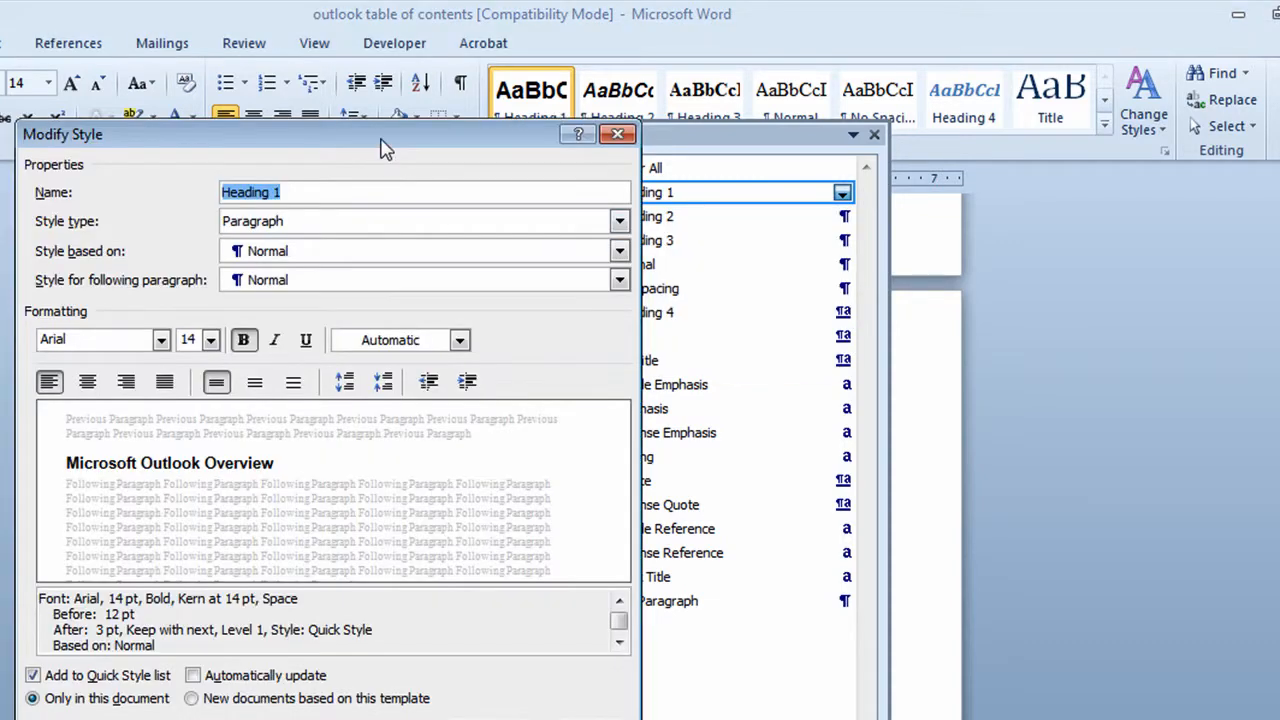
{"action": "left_click_drag", "start_coordinate": [387, 146], "coordinate": [738, 152]}
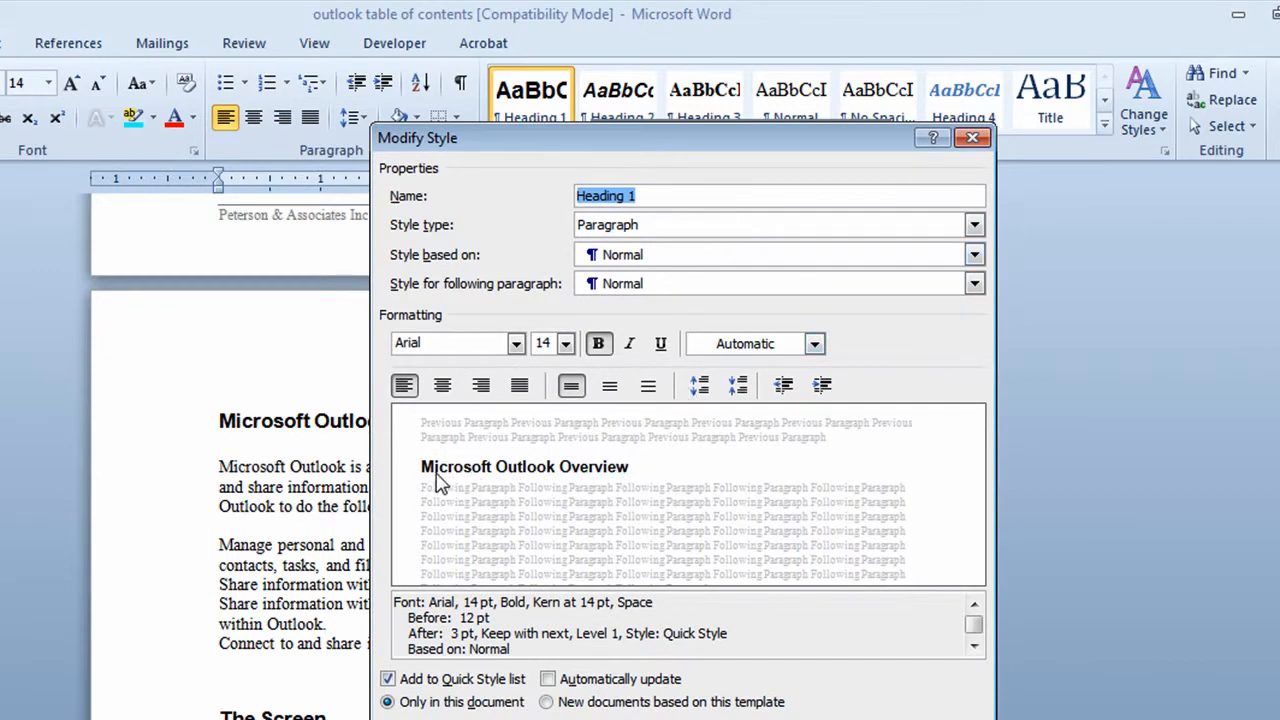
{"action": "left_click", "coordinate": [442, 386]}
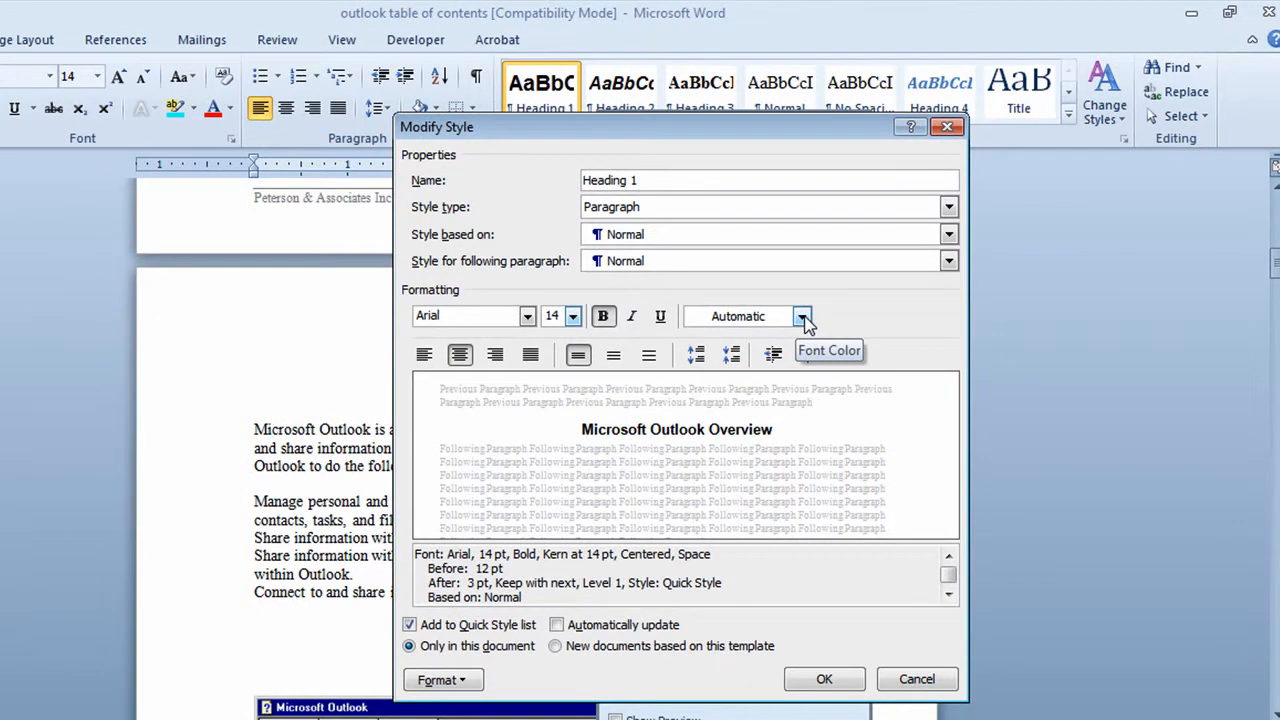
{"action": "left_click", "coordinate": [440, 680]}
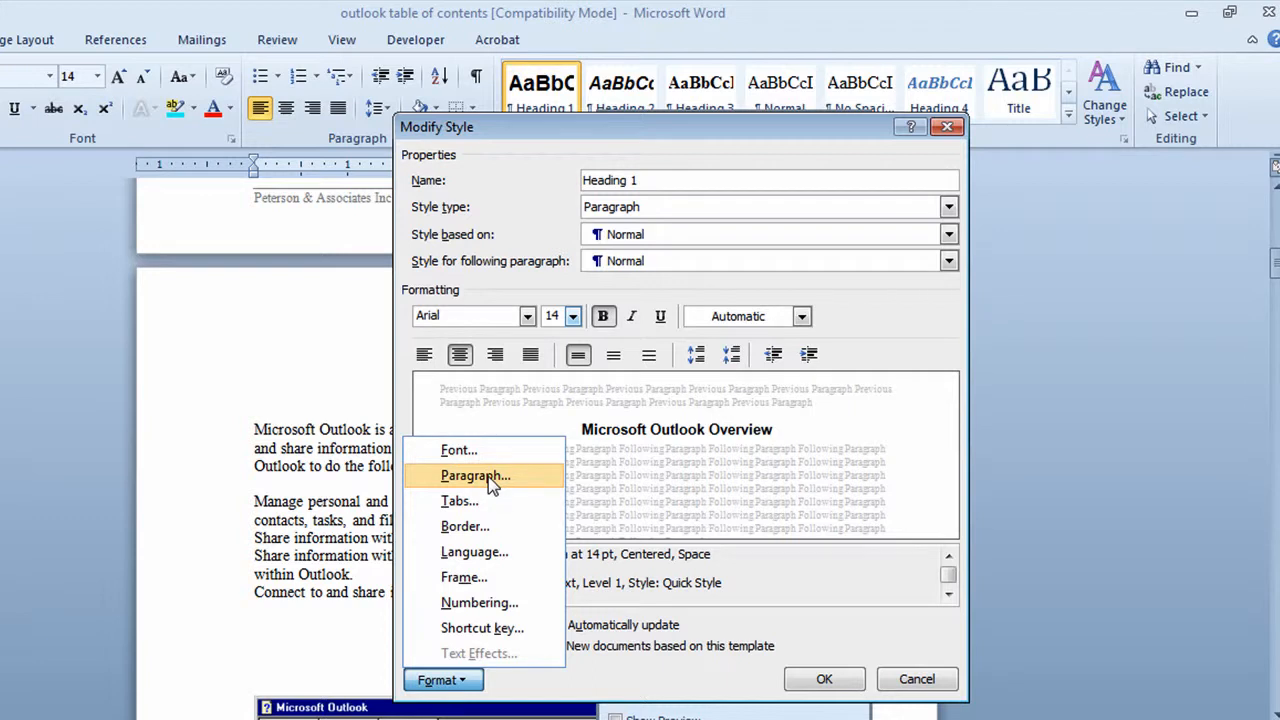
{"action": "left_click", "coordinate": [460, 683]}
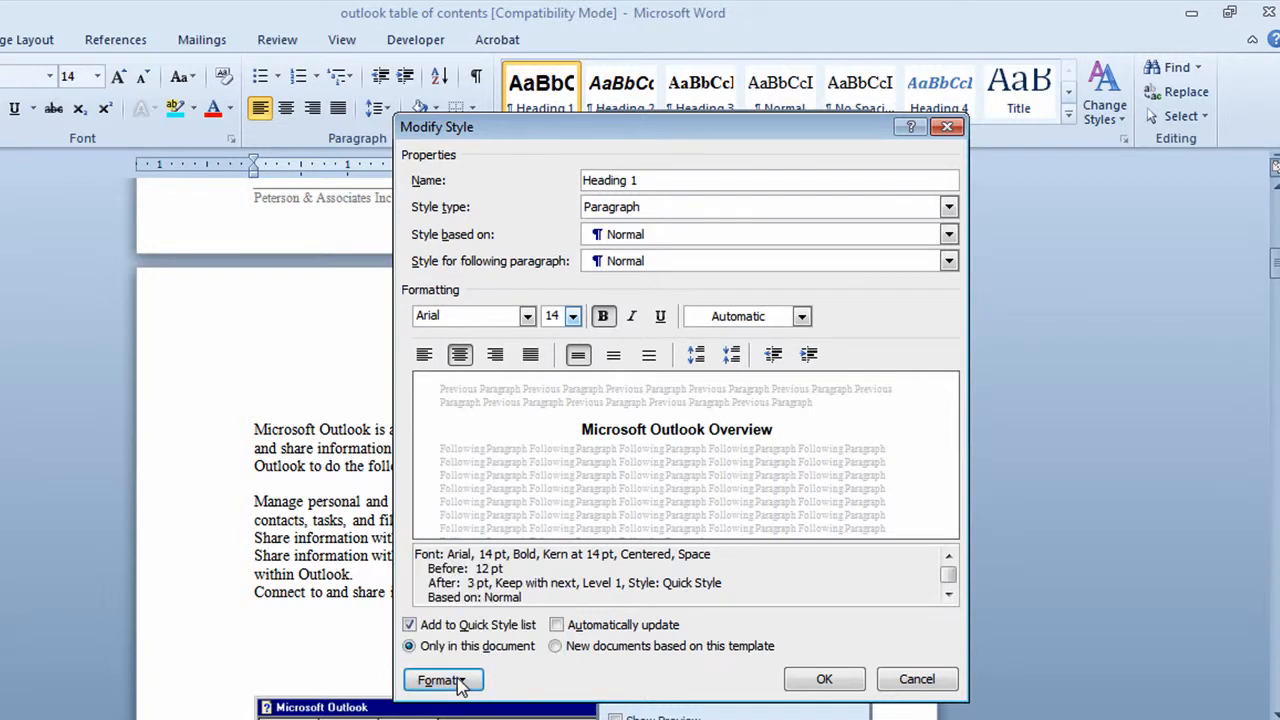
{"action": "left_click", "coordinate": [820, 681]}
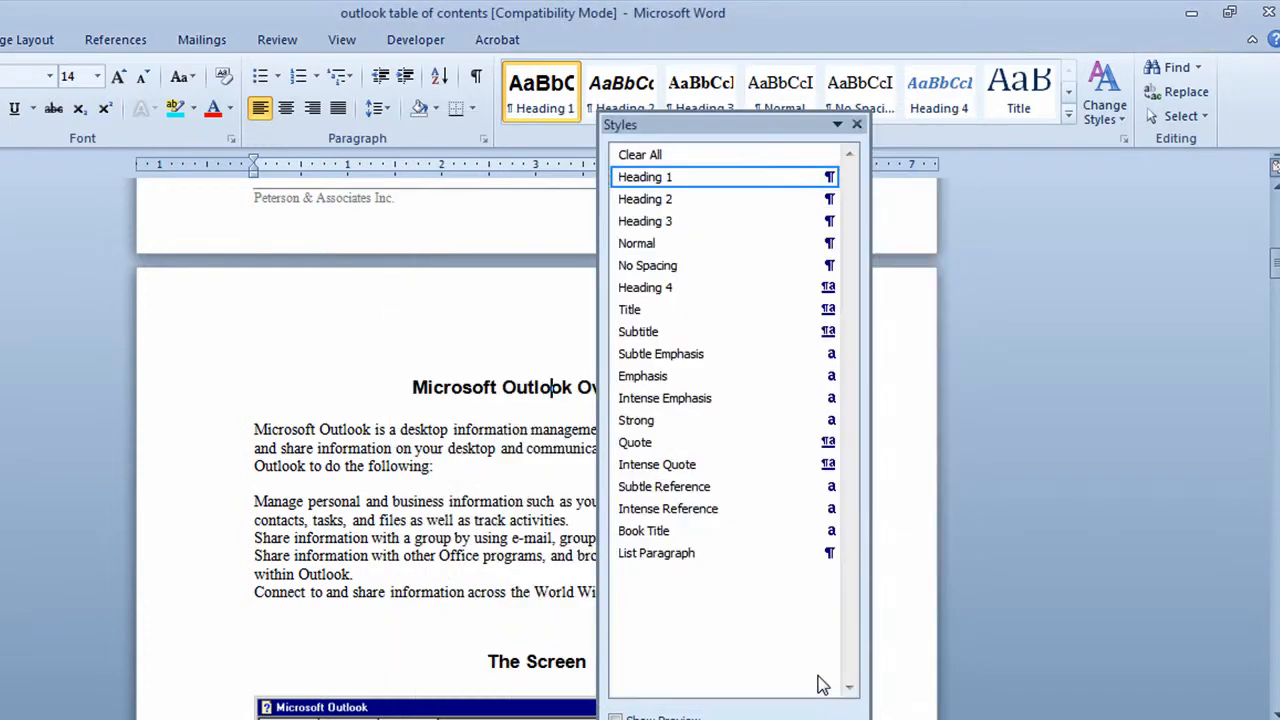
{"action": "left_click", "coordinate": [857, 125]}
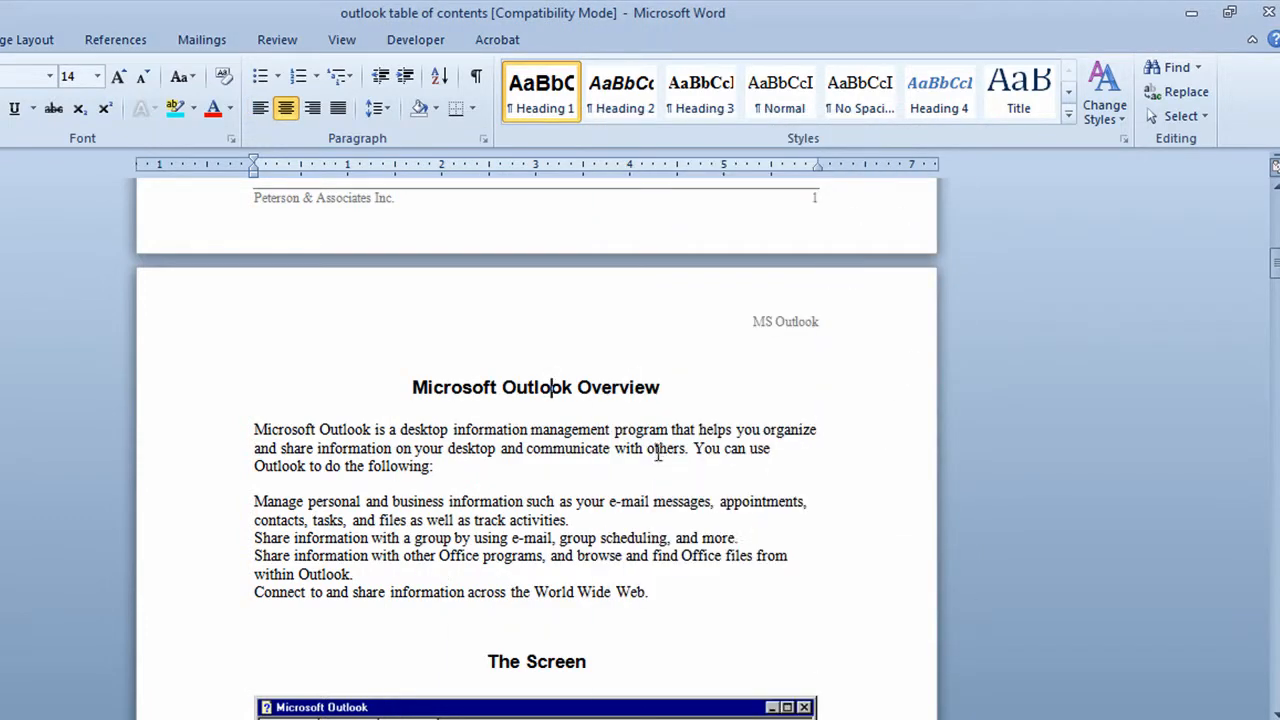
Step: Modify the Heading 2 style of the subtitle "Show or Hide the Outlook Bar" to add underlining, and close the list of styles
{"action": "scroll", "coordinate": [572, 393], "scroll_direction": "down", "scroll_amount": 15}
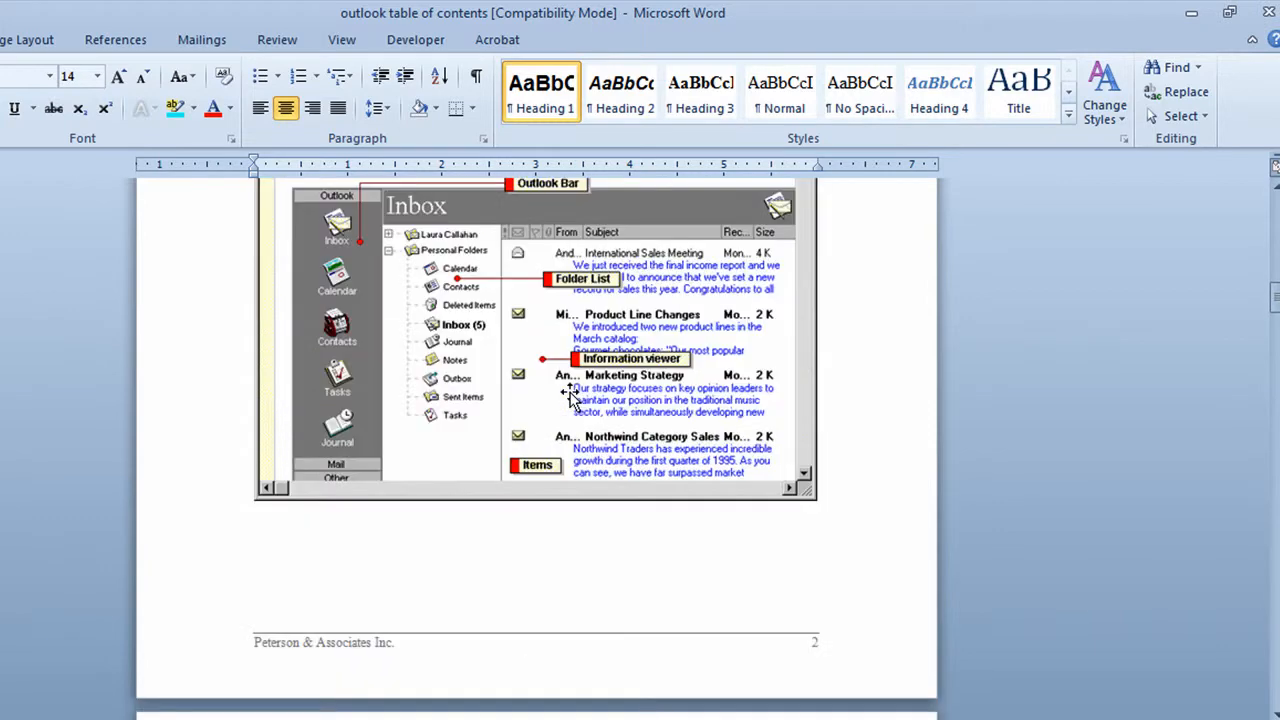
{"action": "scroll", "coordinate": [552, 512], "scroll_direction": "down", "scroll_amount": 6}
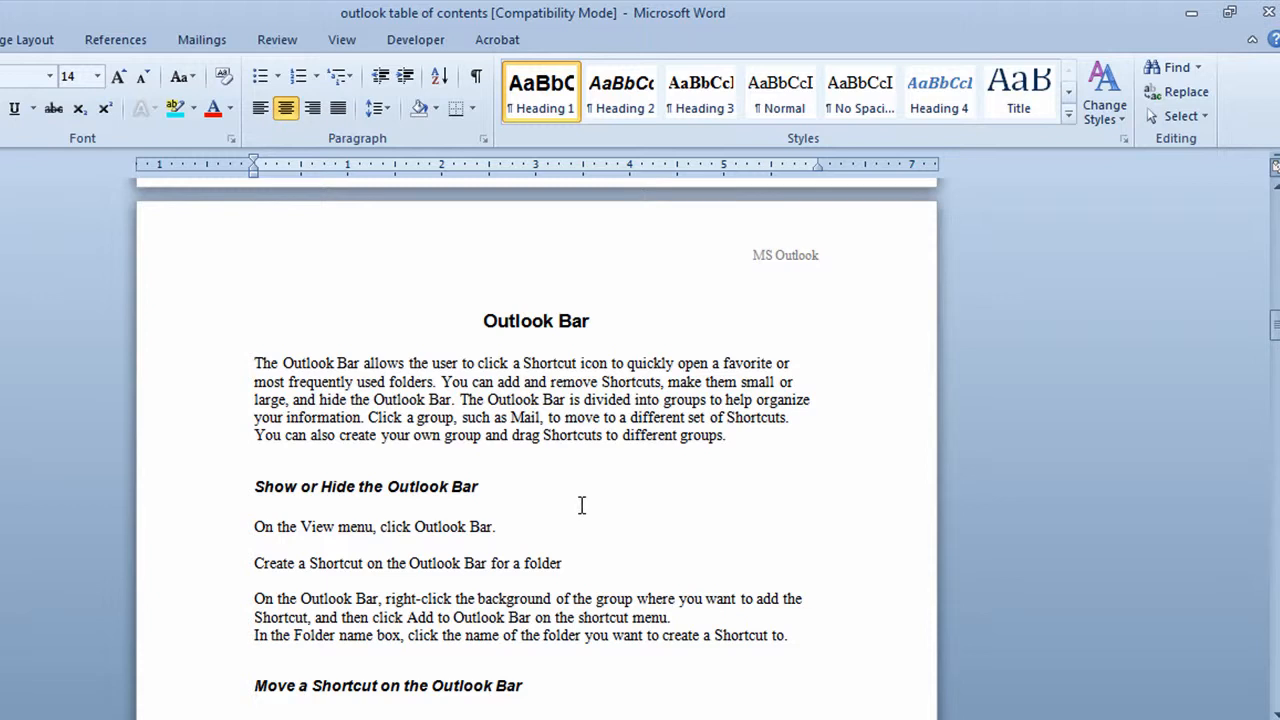
{"action": "left_click", "coordinate": [346, 485]}
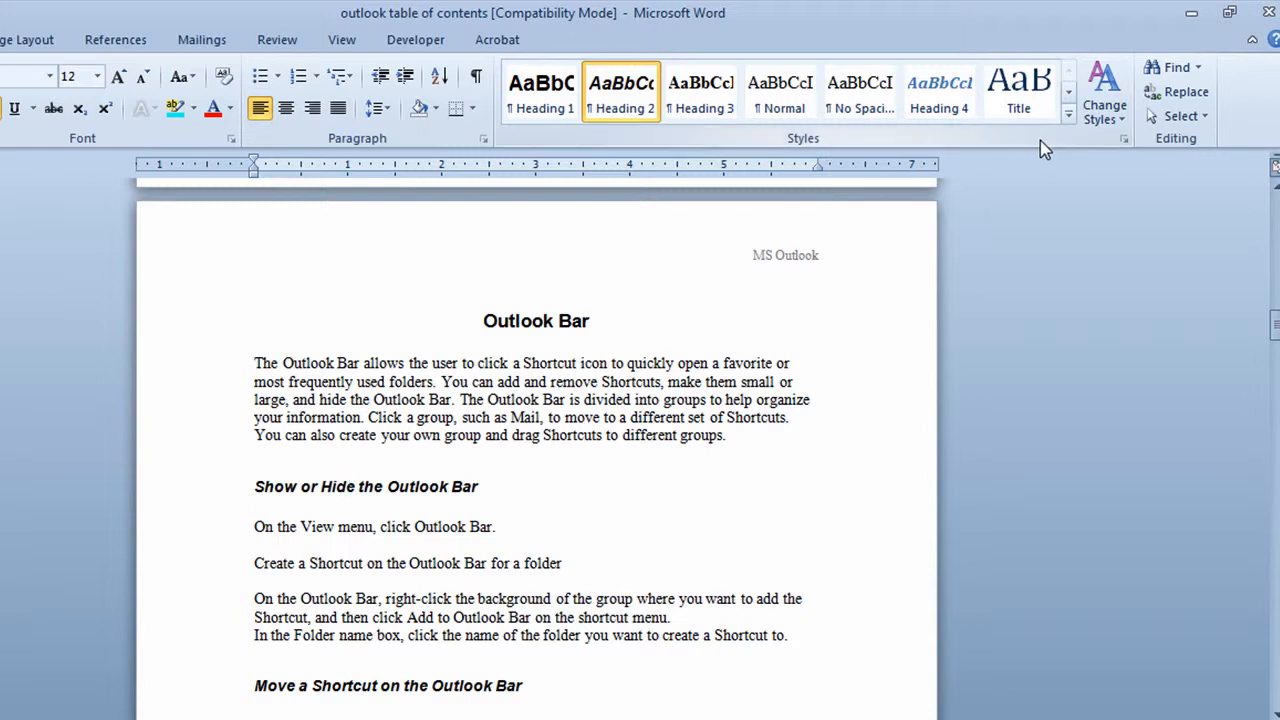
{"action": "left_click", "coordinate": [1125, 141]}
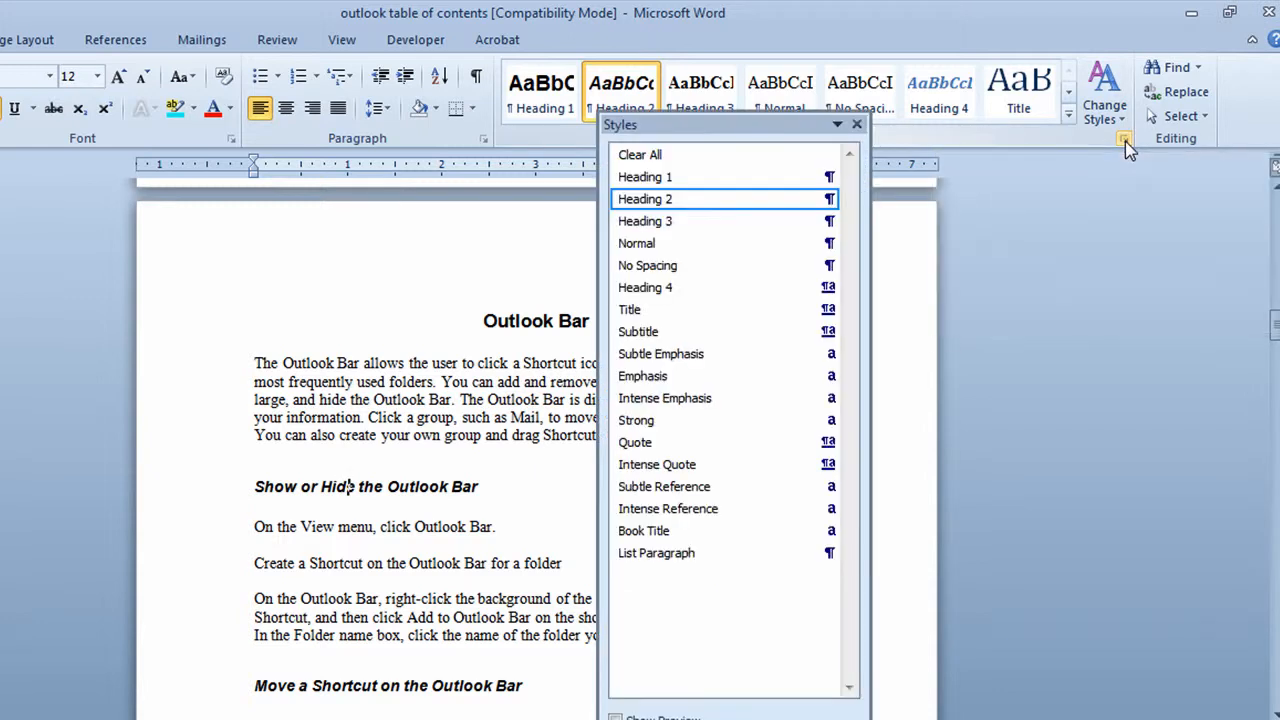
{"action": "mouse_move", "coordinate": [832, 205]}
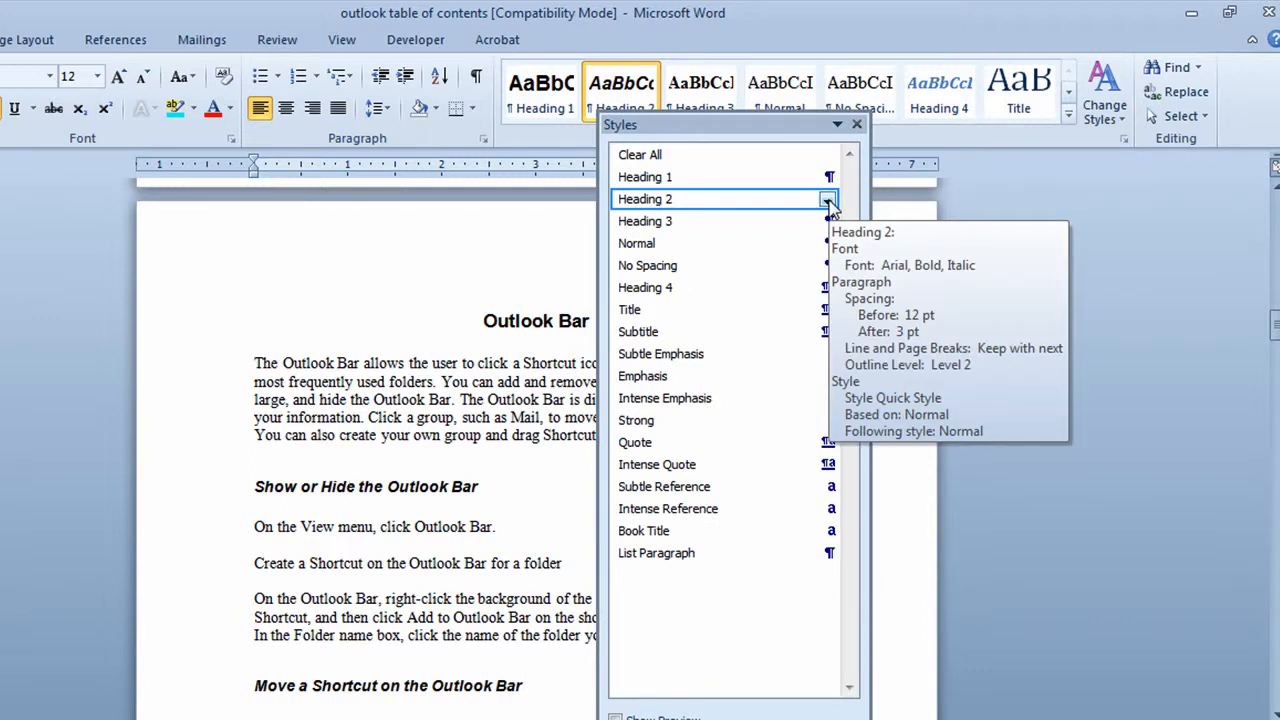
{"action": "left_click", "coordinate": [828, 201]}
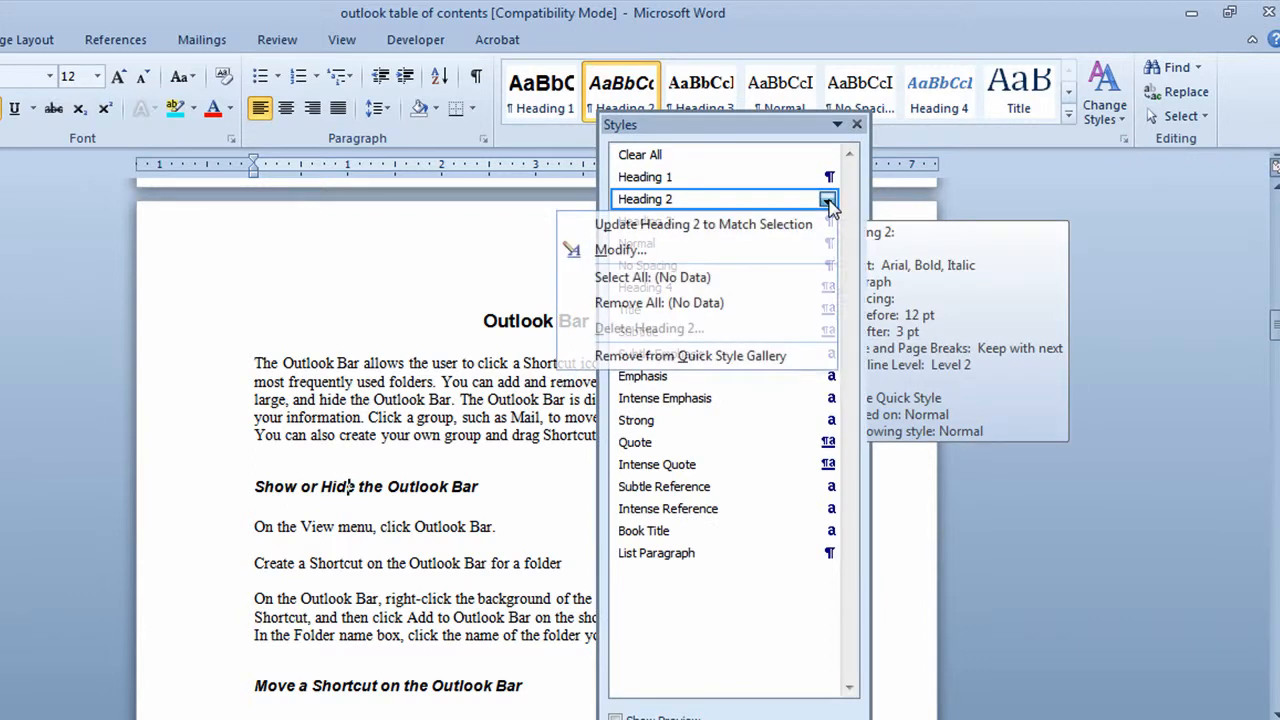
{"action": "left_click", "coordinate": [681, 258]}
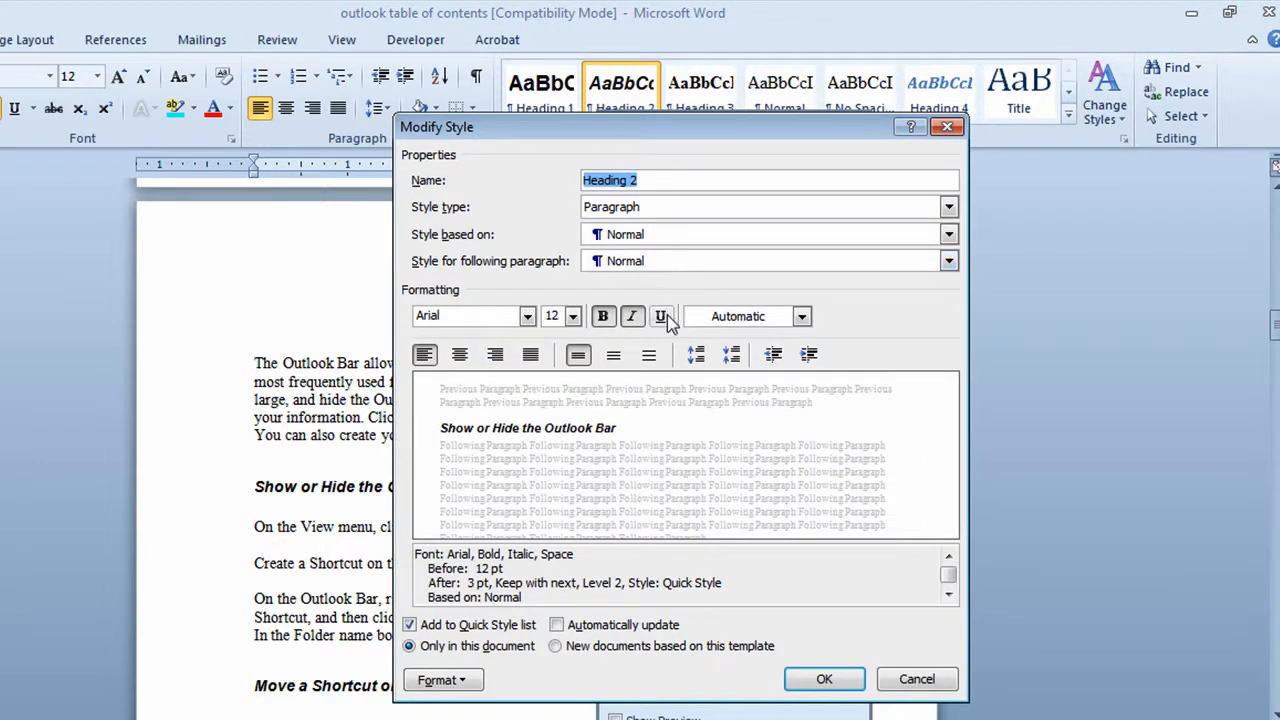
{"action": "left_click", "coordinate": [662, 316]}
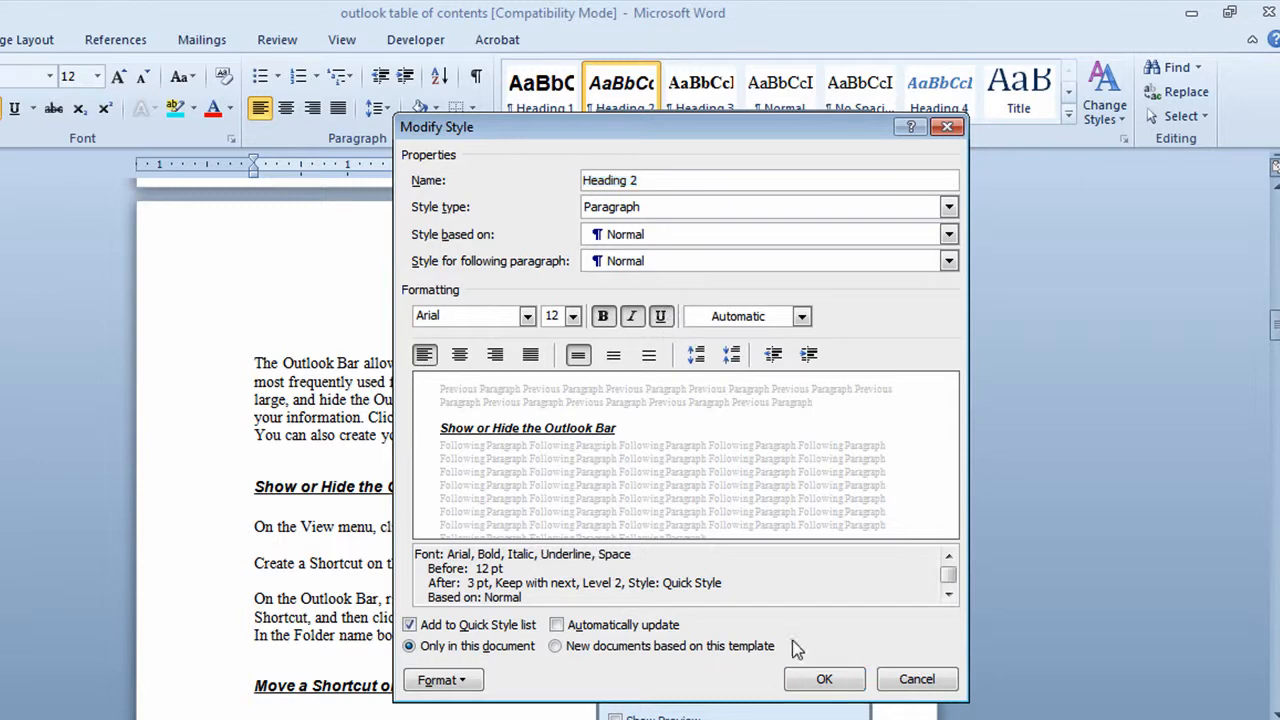
{"action": "left_click", "coordinate": [822, 680]}
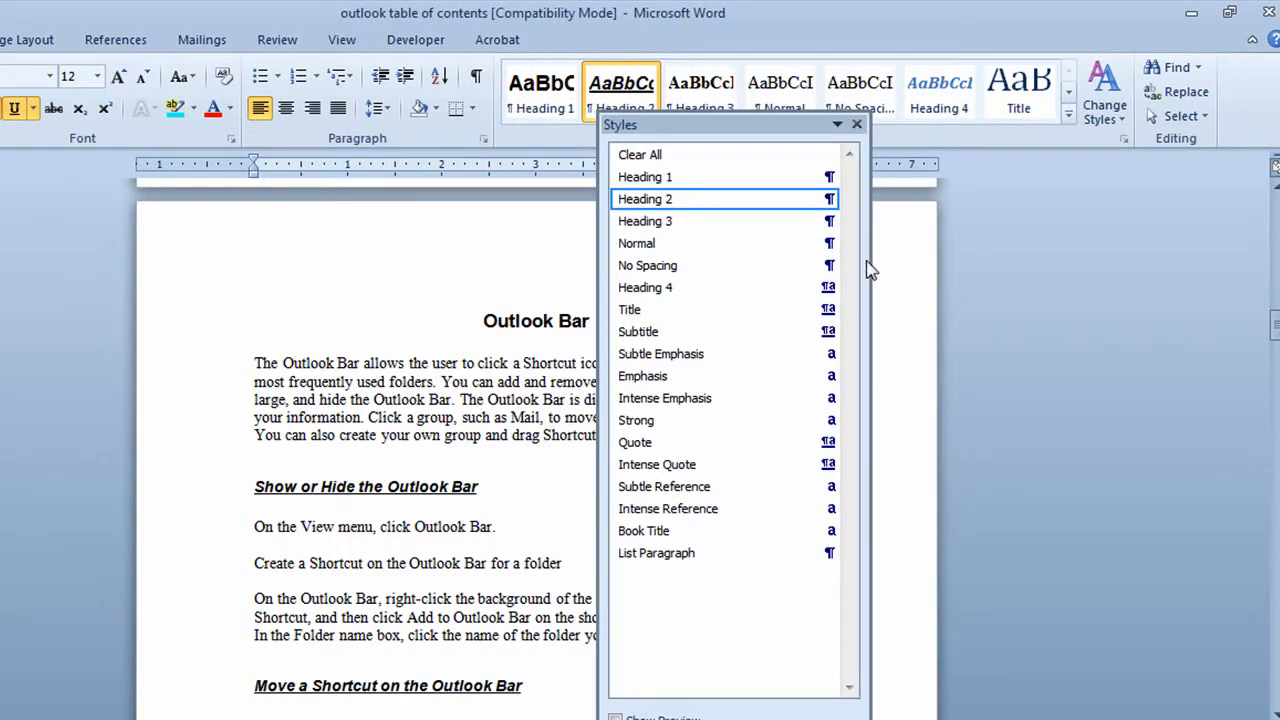
{"action": "left_click", "coordinate": [858, 127]}
Step: Place the cursor on the blank line below the "Outlook Table of Contents" title on page 1
{"action": "scroll", "coordinate": [645, 460], "scroll_direction": "down", "scroll_amount": 2}
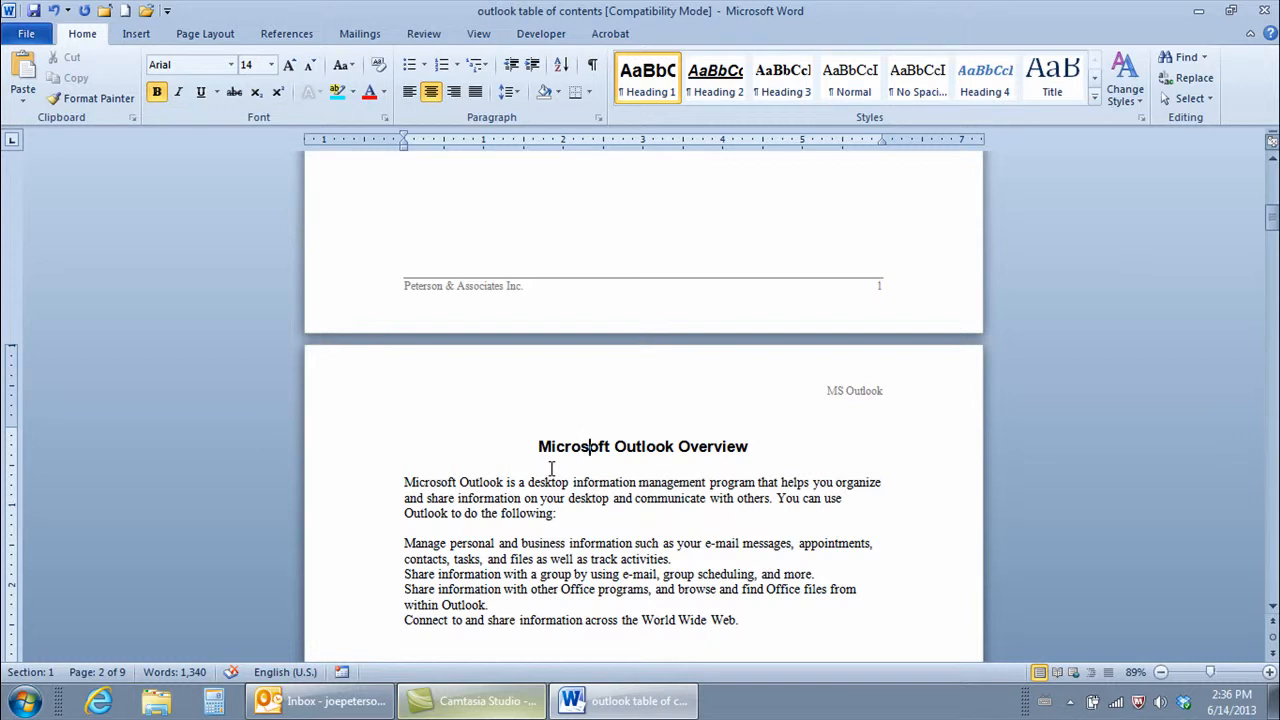
{"action": "scroll", "coordinate": [551, 468], "scroll_direction": "up", "scroll_amount": 15}
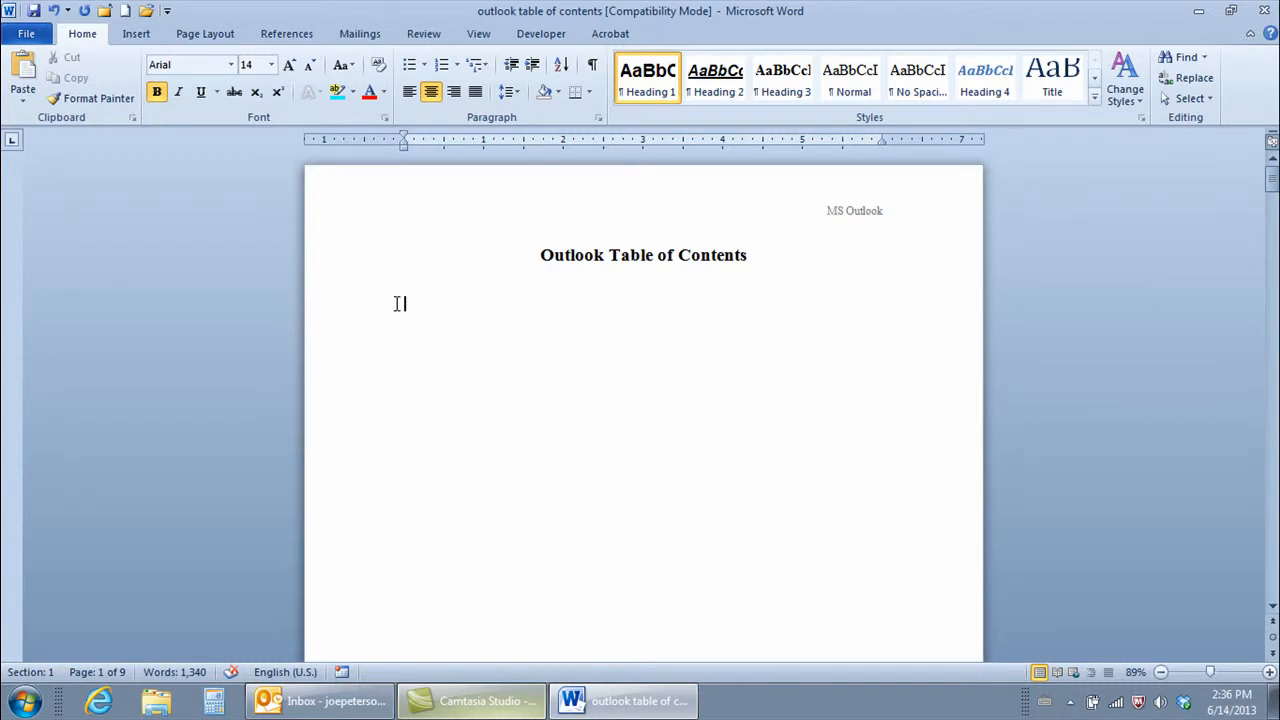
{"action": "left_click", "coordinate": [405, 303]}
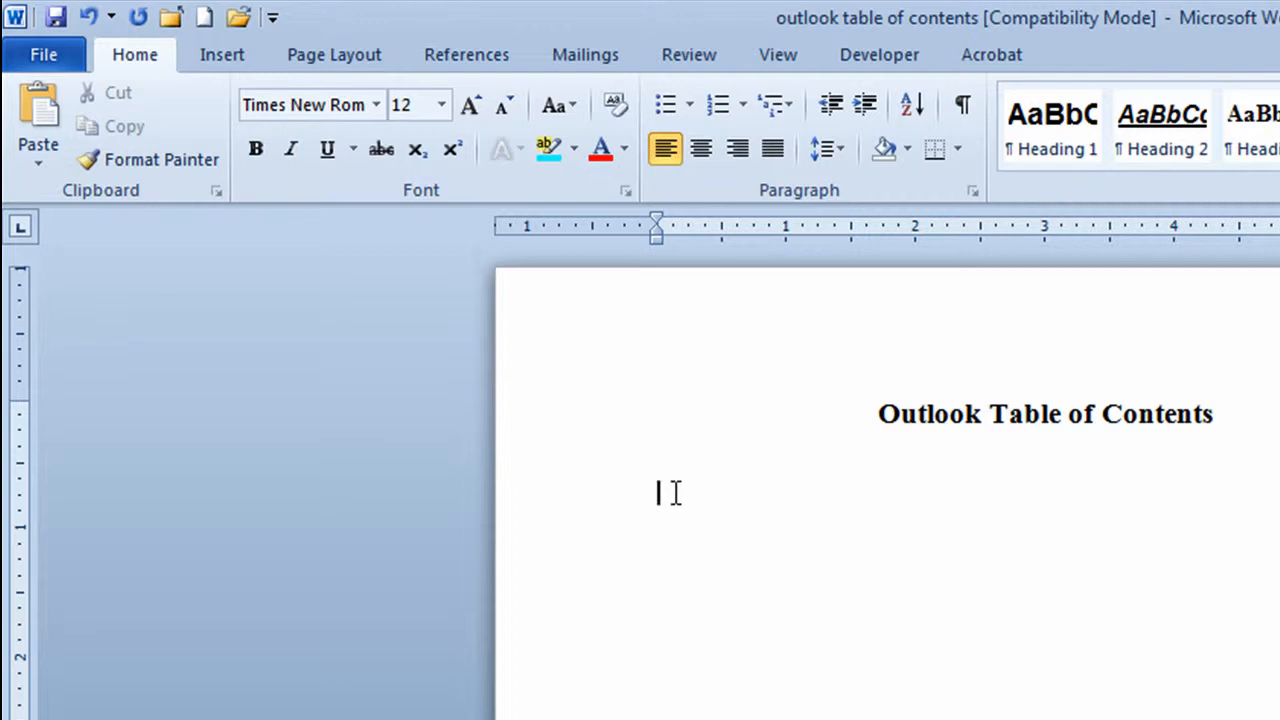
Step: Try a custom table of contents that shows 1 heading level, and undo the insertion
{"action": "left_click", "coordinate": [460, 57]}
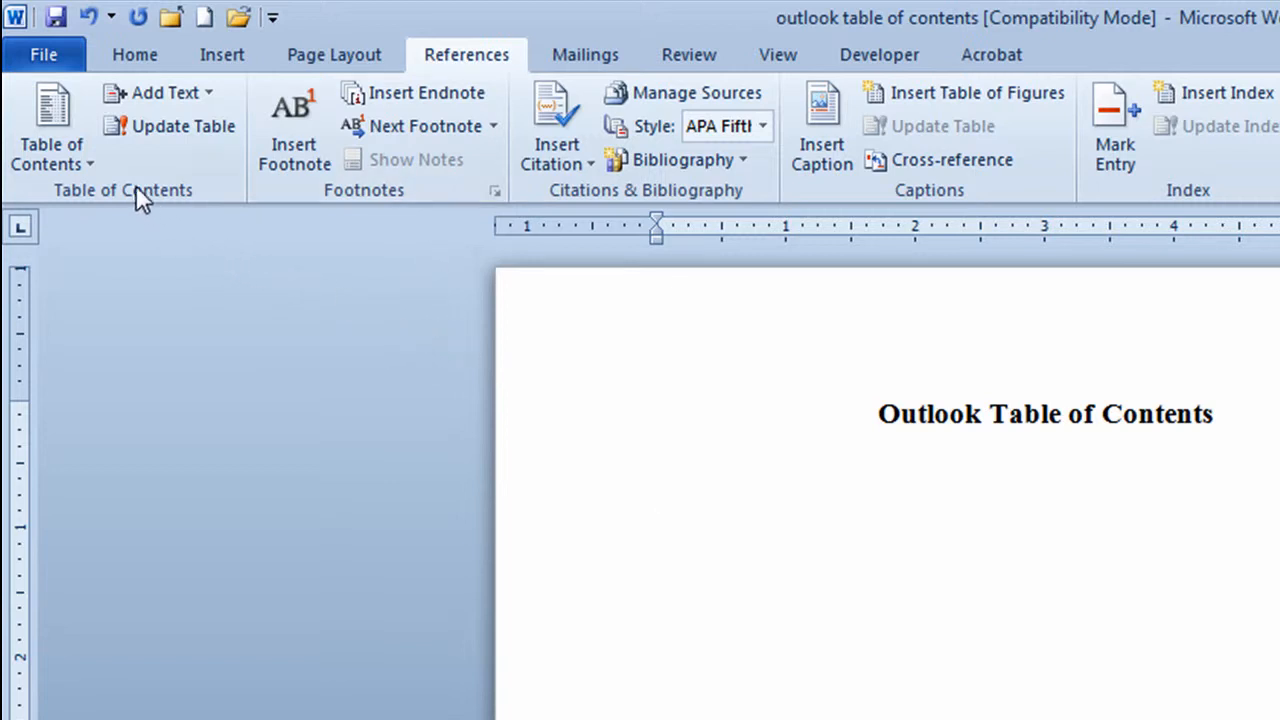
{"action": "left_click", "coordinate": [60, 151]}
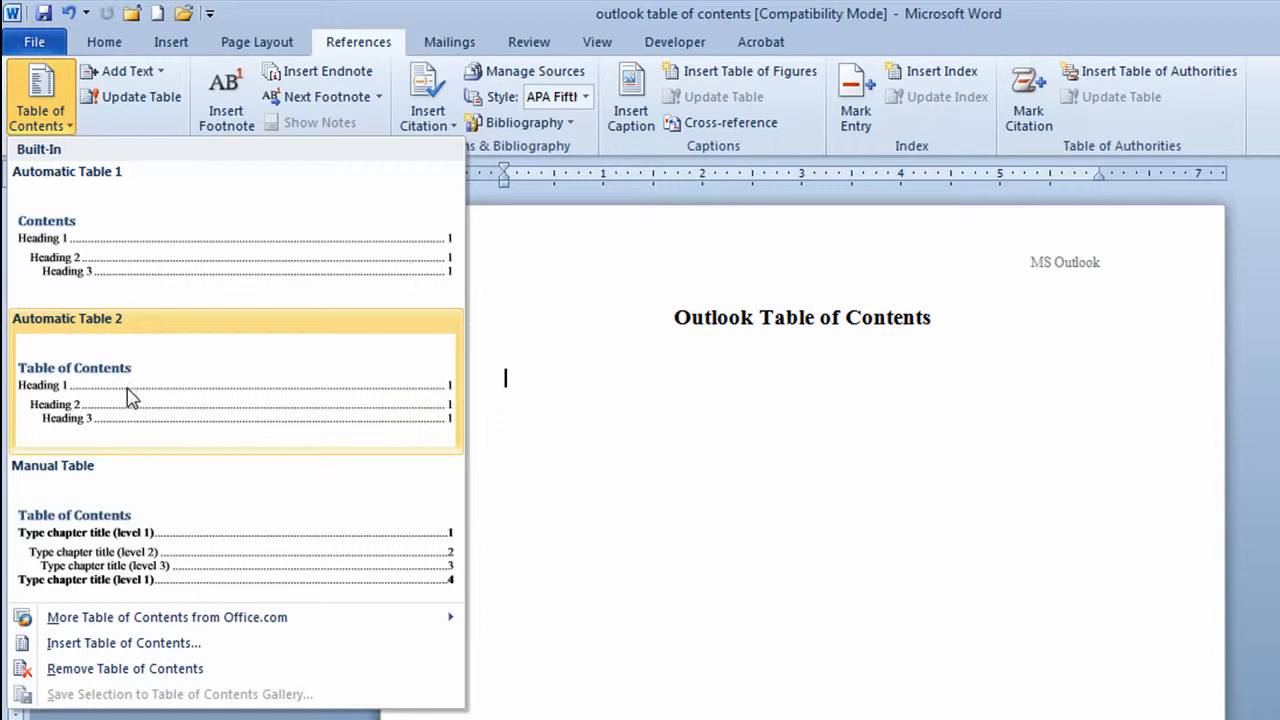
{"action": "left_click", "coordinate": [168, 645]}
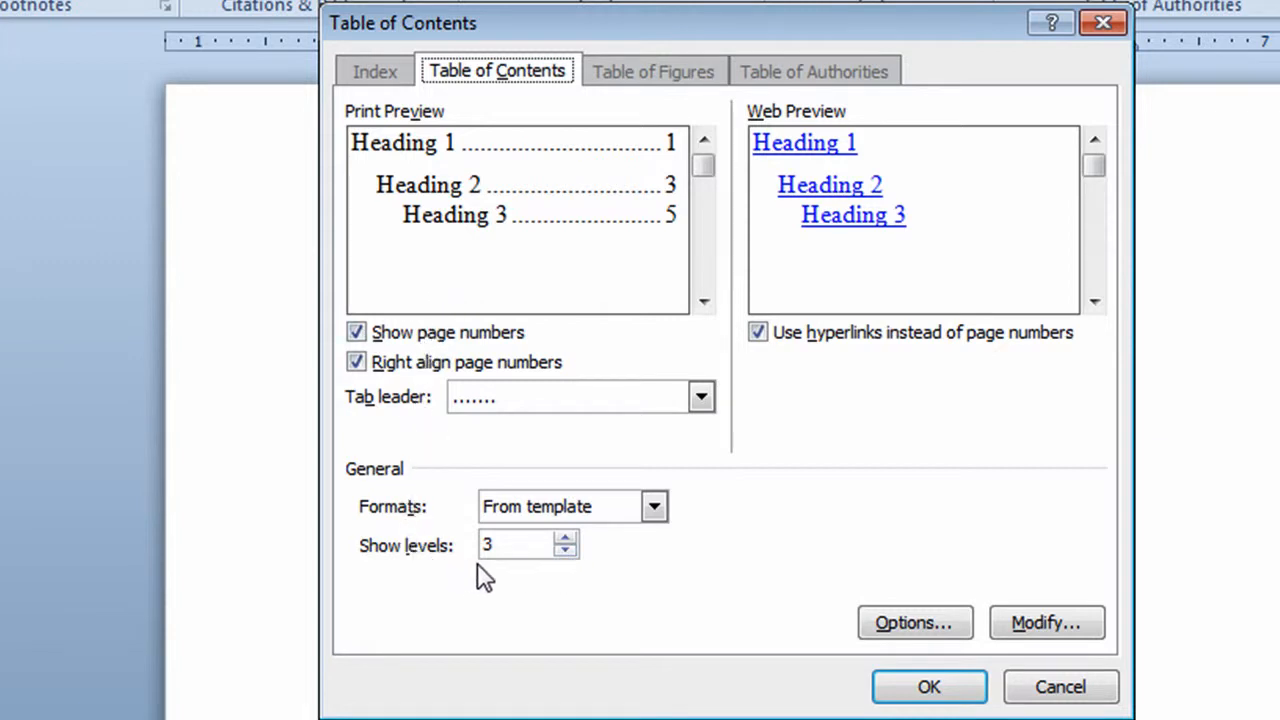
{"action": "left_click", "coordinate": [566, 550]}
{"action": "left_click", "coordinate": [566, 550]}
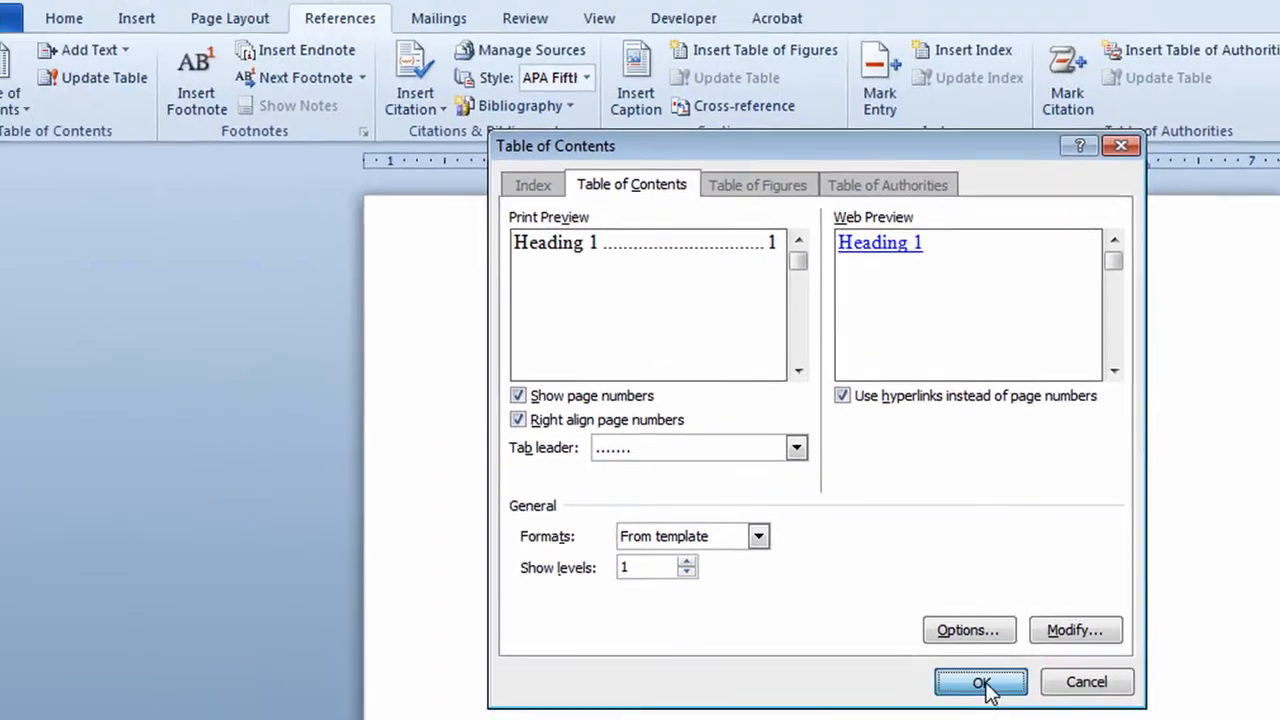
{"action": "left_click", "coordinate": [982, 683]}
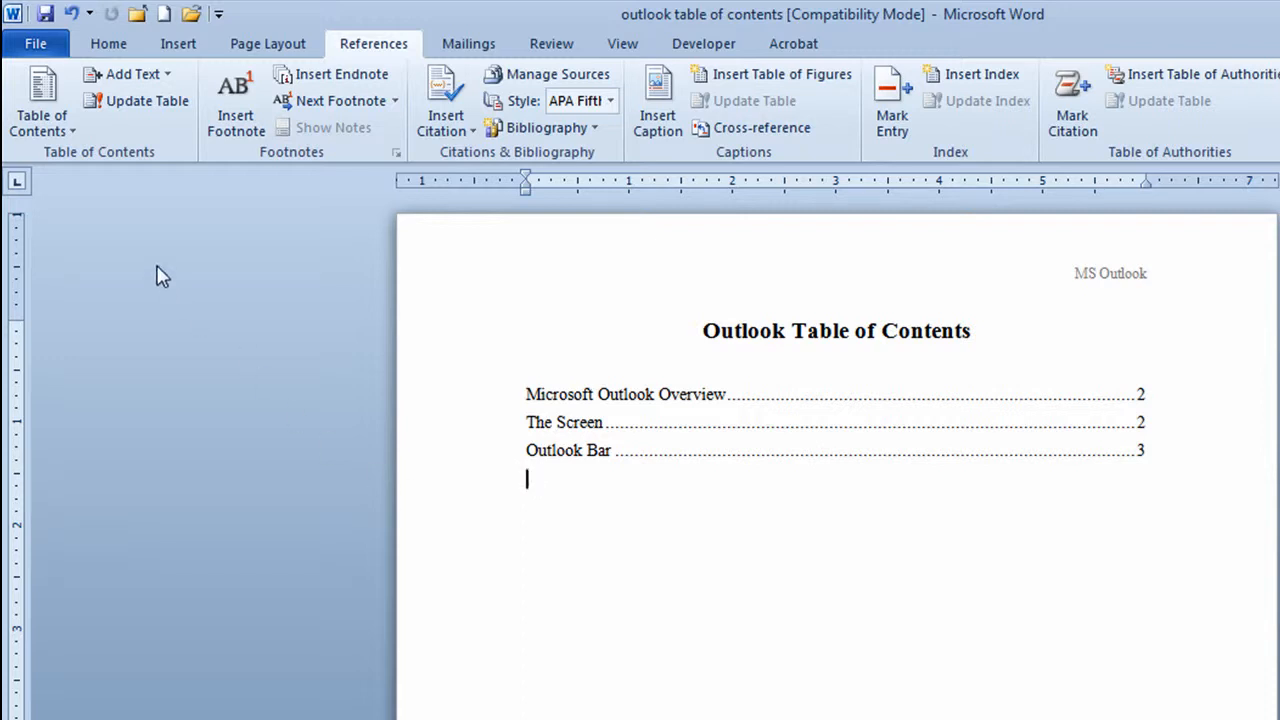
{"action": "left_click", "coordinate": [71, 14]}
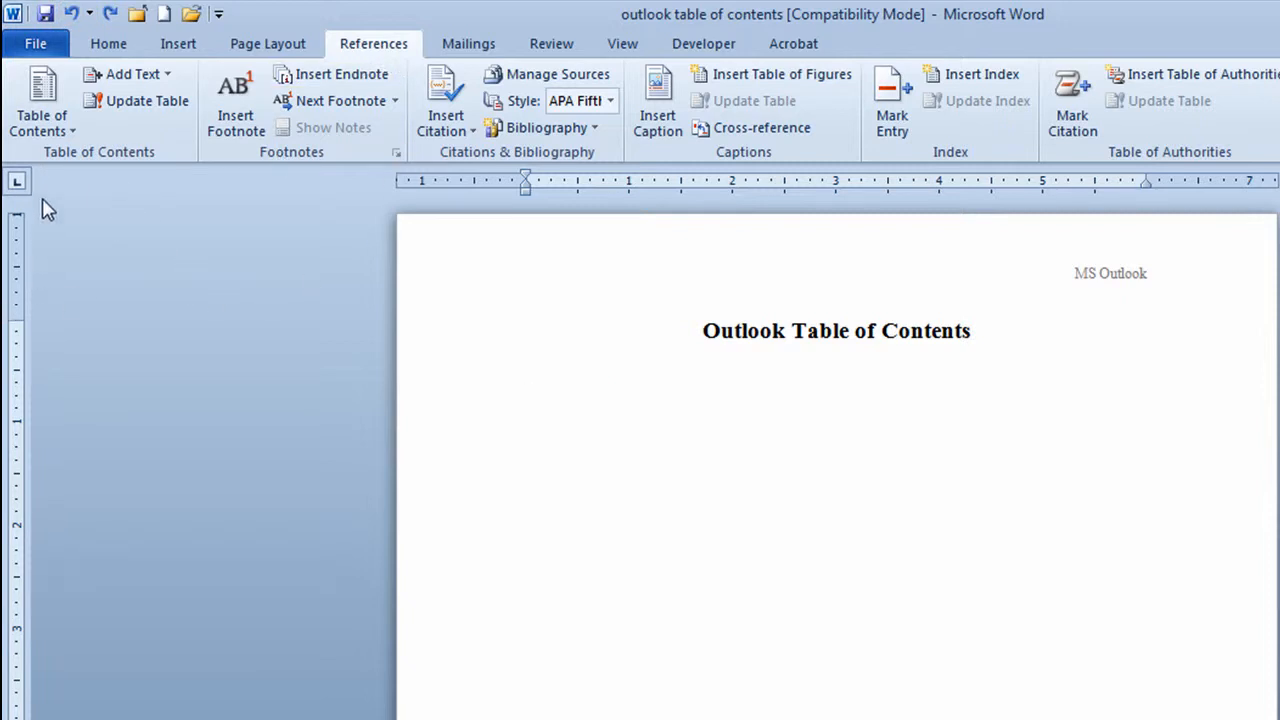
Step: Insert a custom table of contents showing 2 heading levels below the "Outlook Table of Contents" title
{"action": "left_click", "coordinate": [42, 92]}
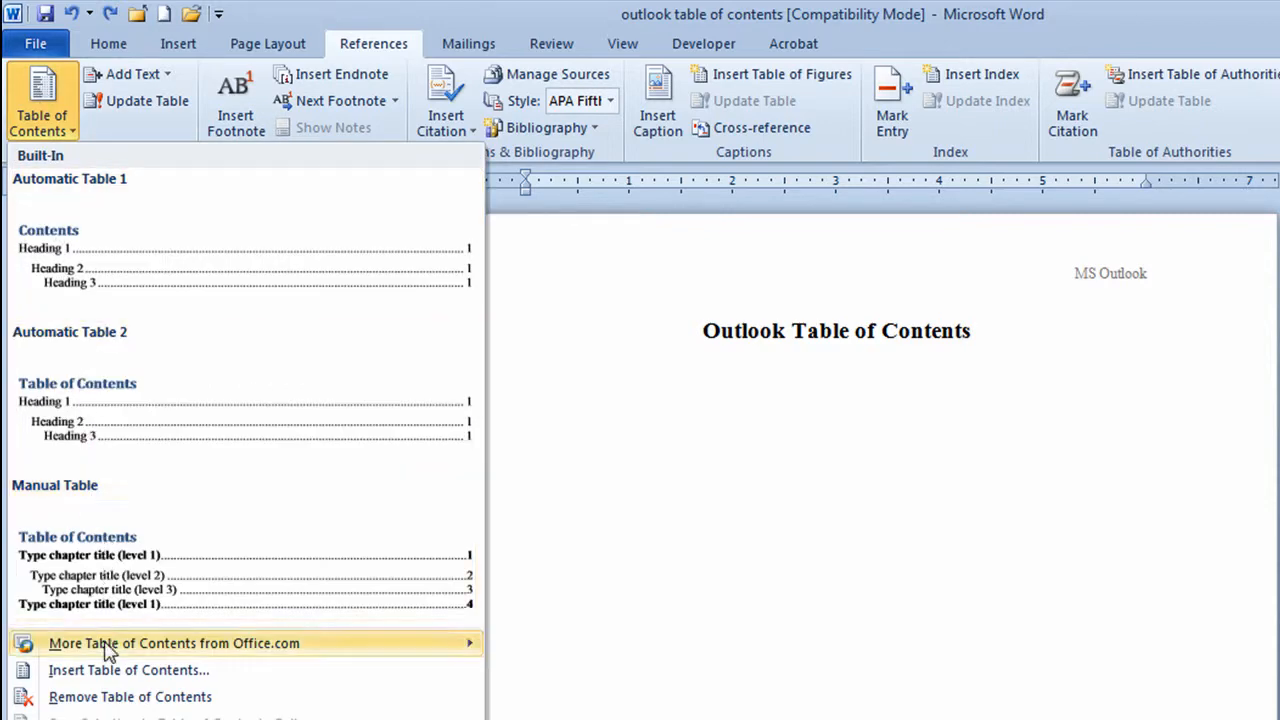
{"action": "left_click", "coordinate": [115, 672]}
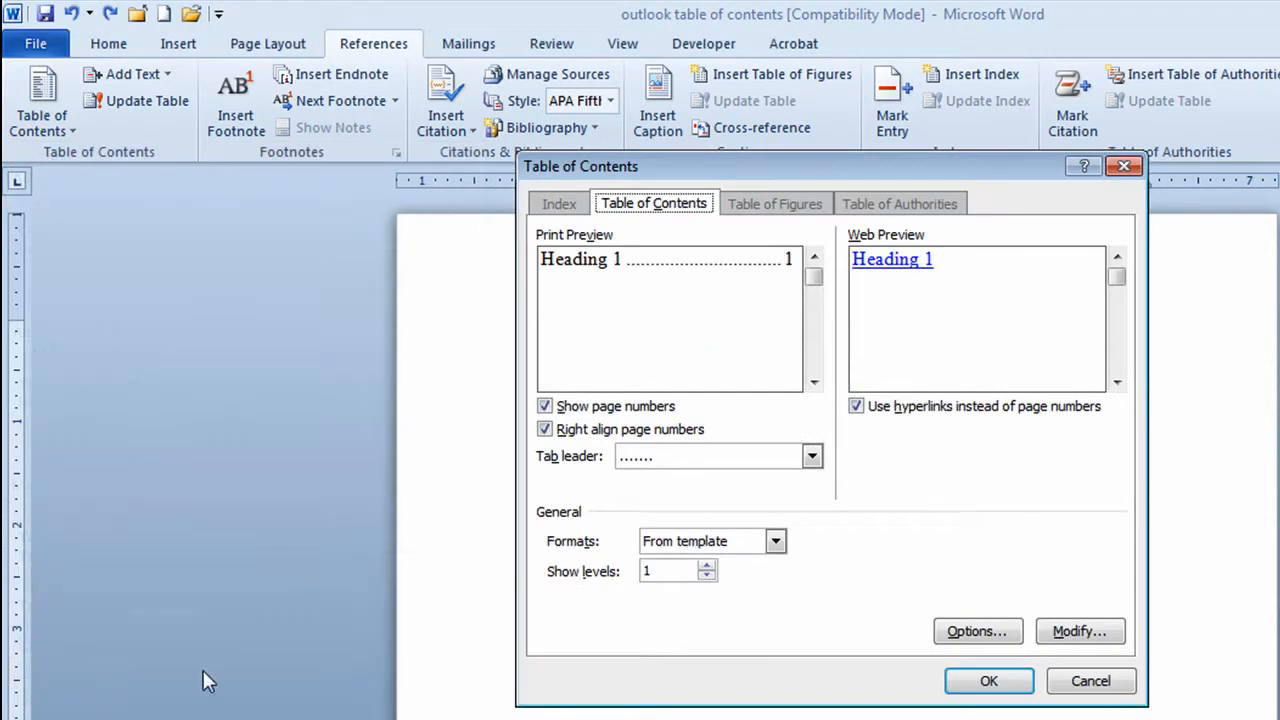
{"action": "left_click", "coordinate": [707, 566]}
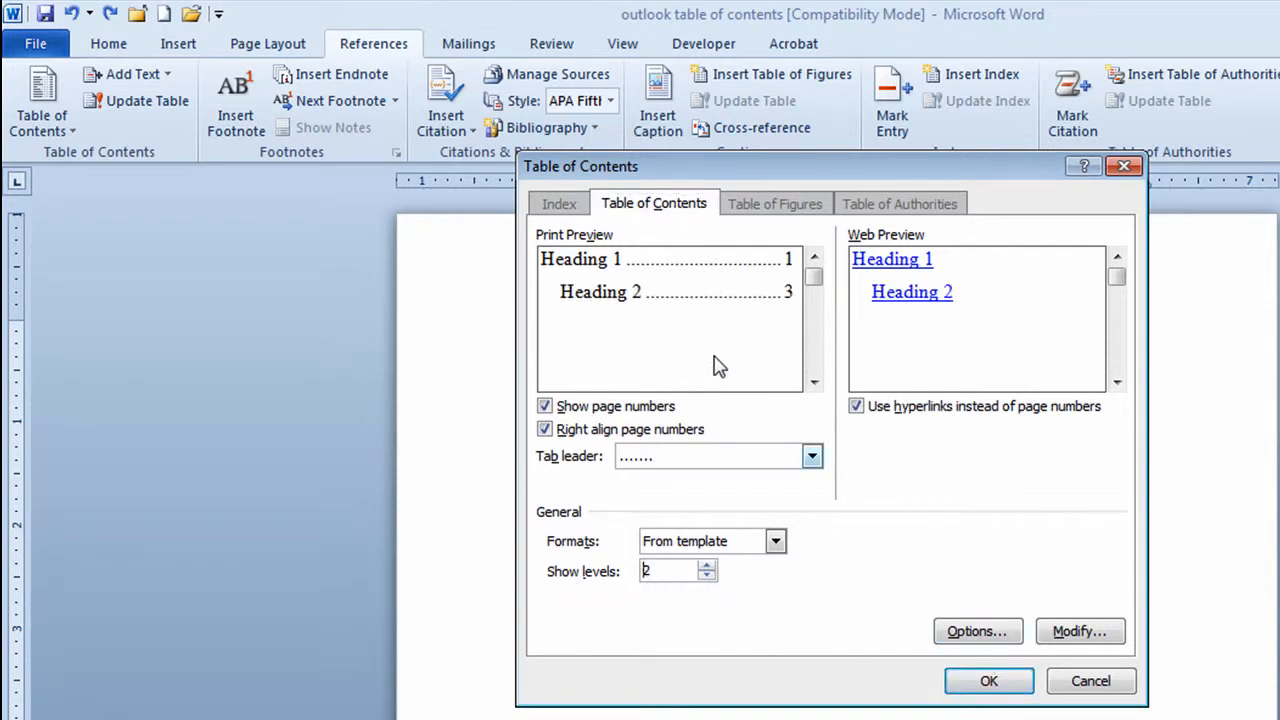
{"action": "left_click", "coordinate": [983, 683]}
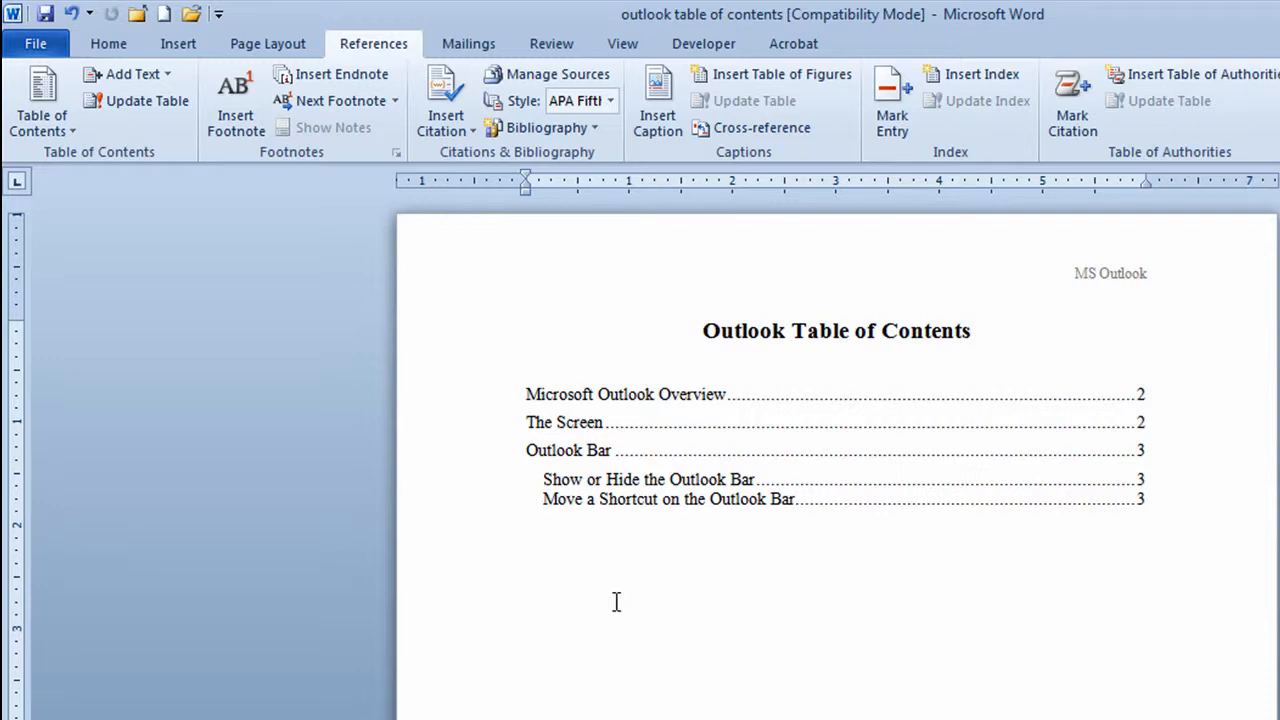
Step: Extend the heading "The Screen" to "The Screen and Other Topics" and insert a page break before it
{"action": "scroll", "coordinate": [616, 601], "scroll_direction": "down", "scroll_amount": 10}
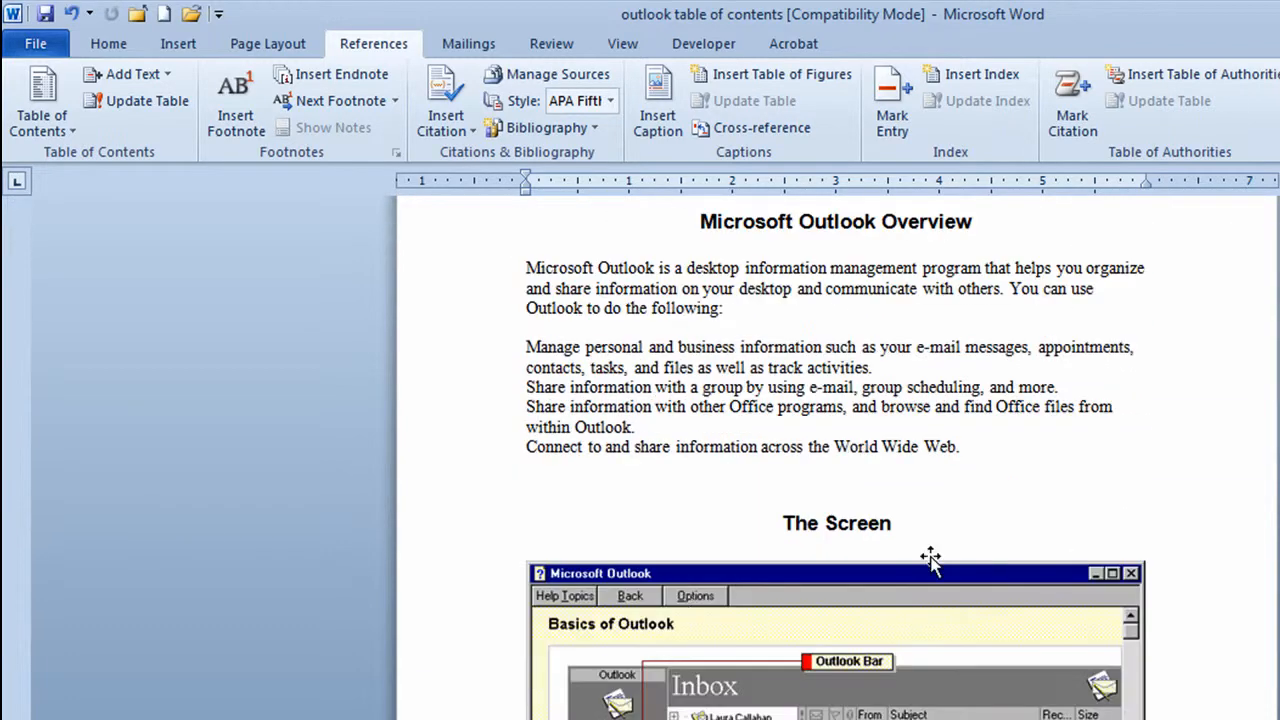
{"action": "left_click", "coordinate": [898, 523]}
{"action": "type", "text": "an"}
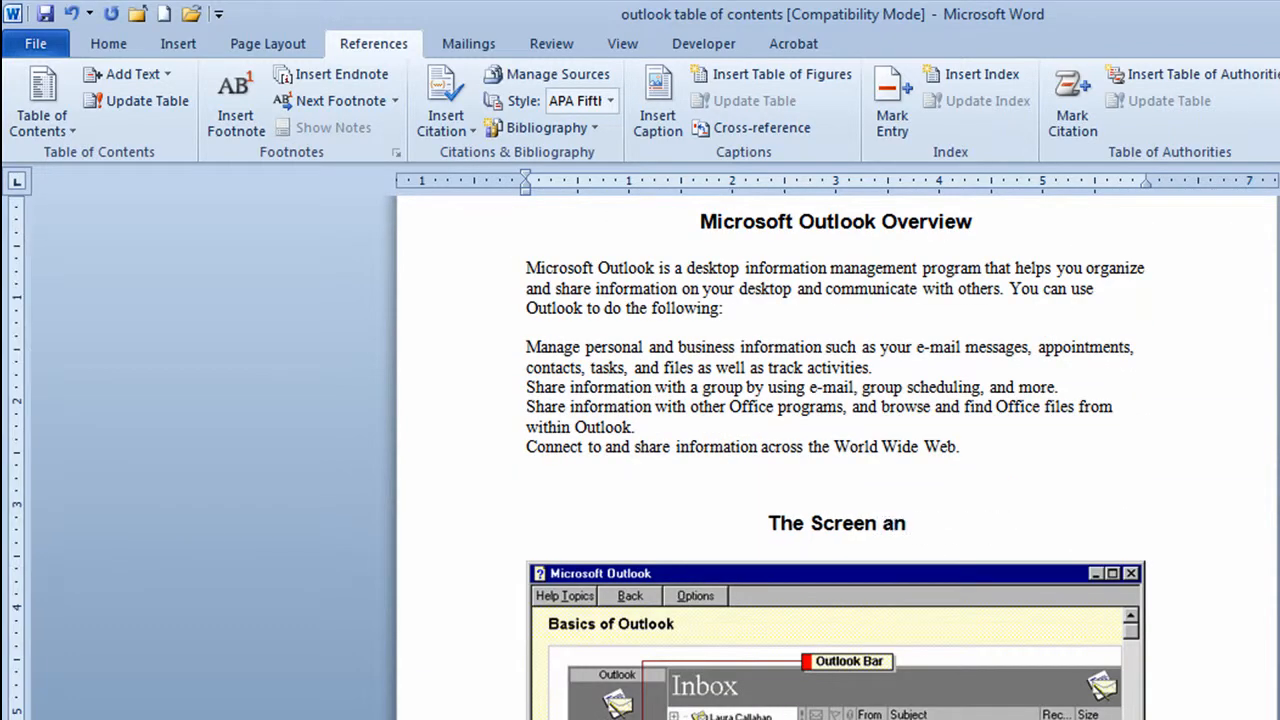
{"action": "type", "text": "d Other T"}
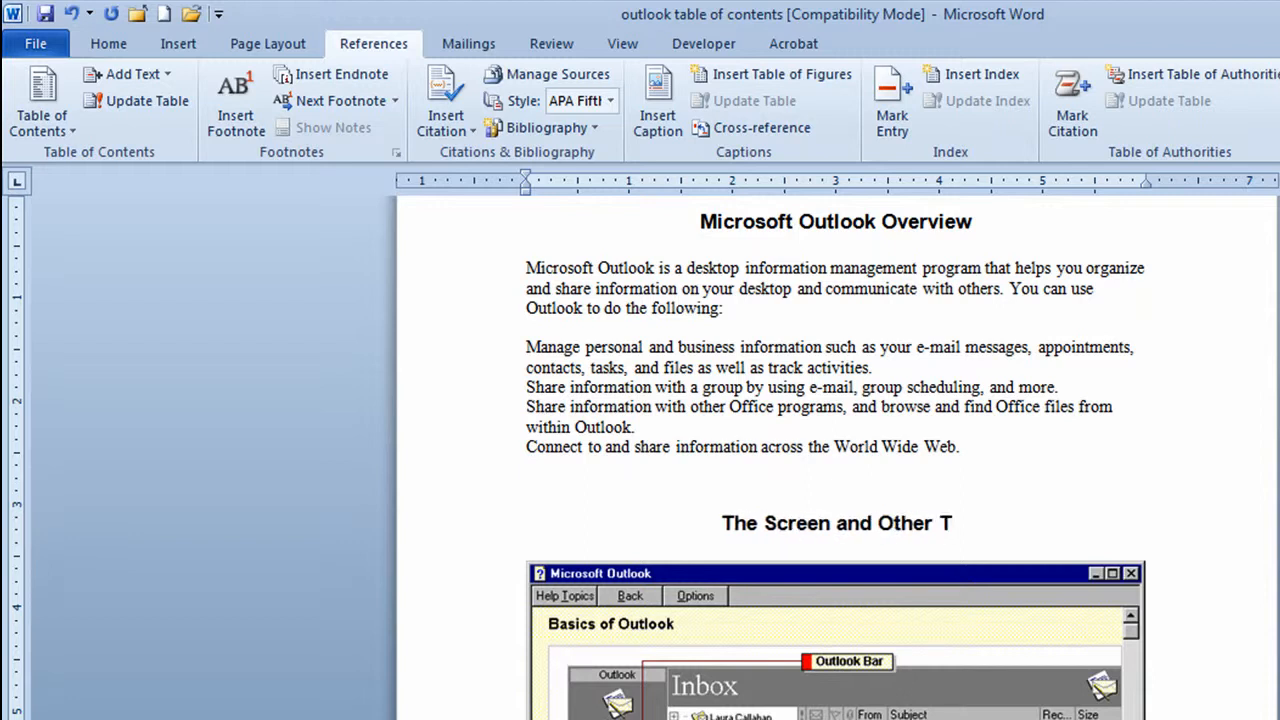
{"action": "type", "text": "opics"}
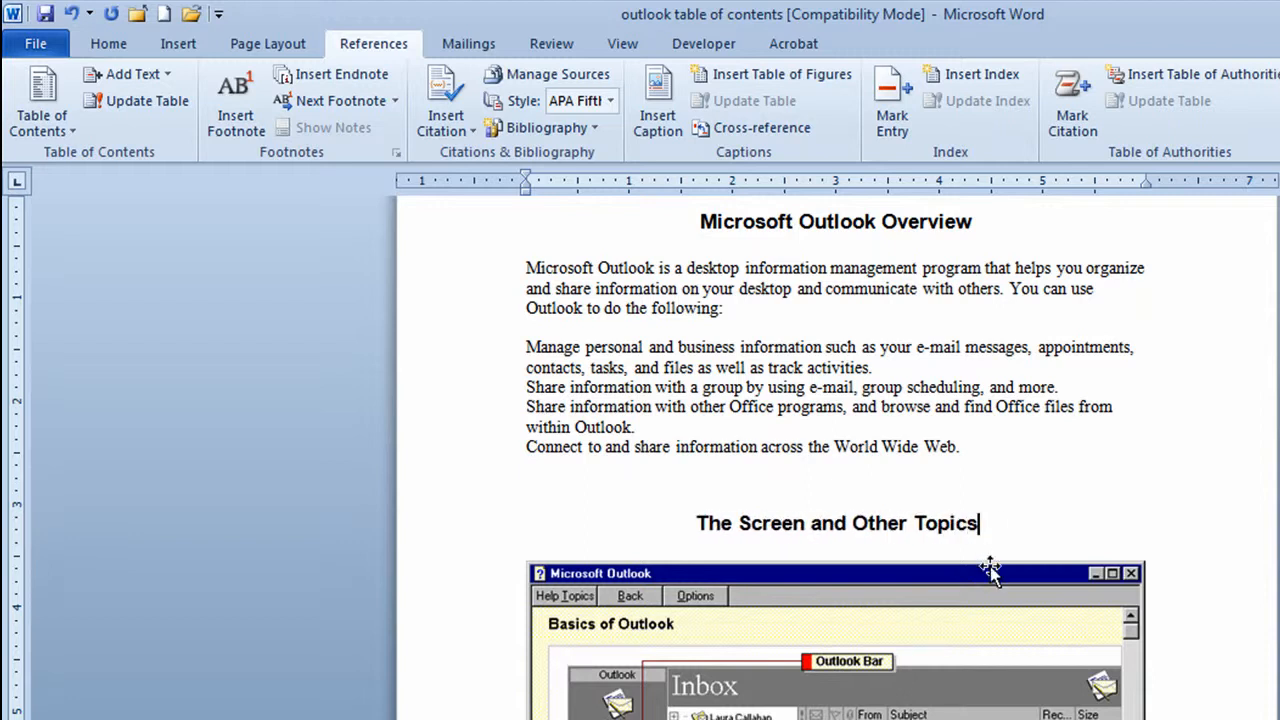
{"action": "left_click", "coordinate": [696, 523]}
{"action": "key", "text": "ctrl+Return"}
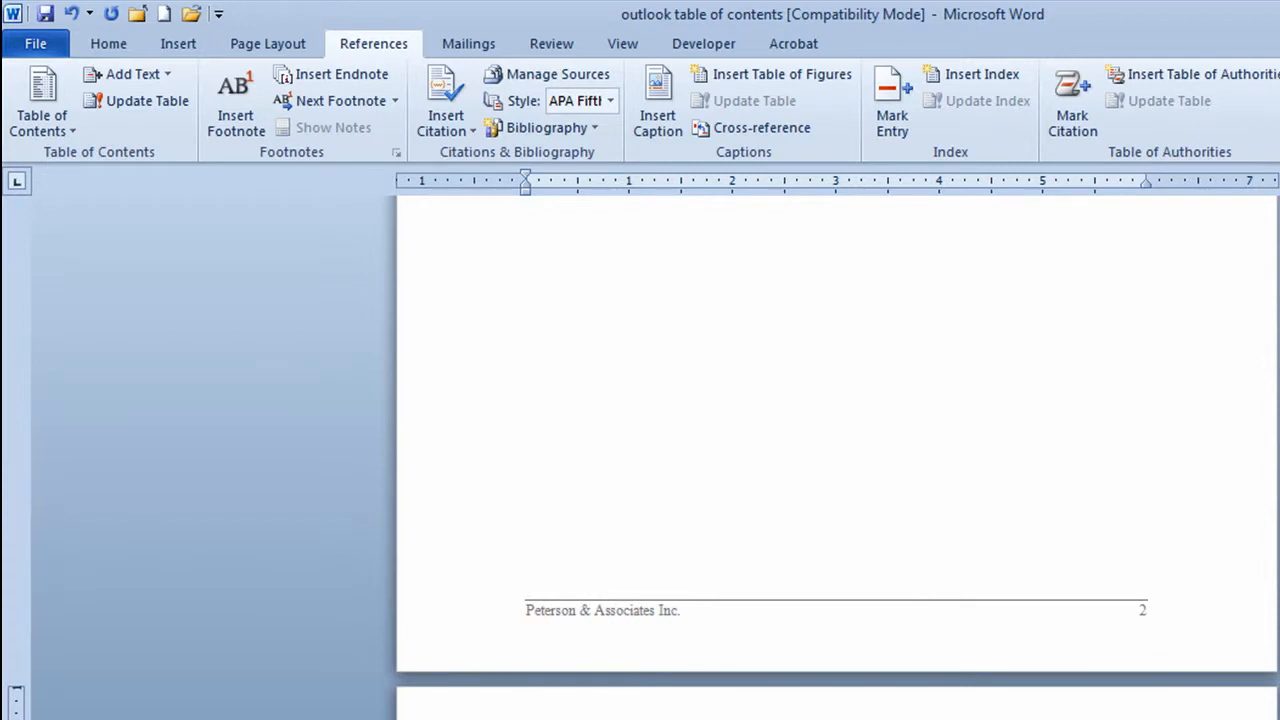
Step: Update the entire table of contents on page 1, including both the heading text and the page numbers
{"action": "scroll", "coordinate": [836, 456], "scroll_direction": "up", "scroll_amount": 20}
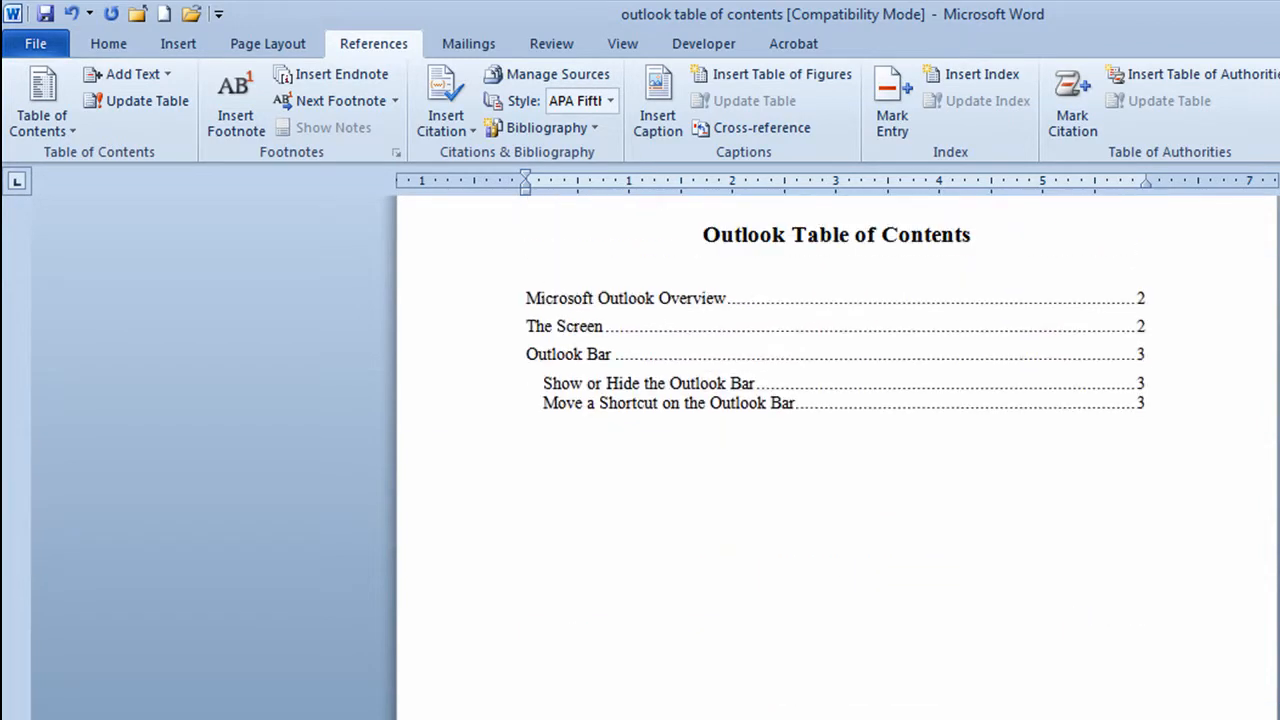
{"action": "scroll", "coordinate": [836, 456], "scroll_direction": "up", "scroll_amount": 2}
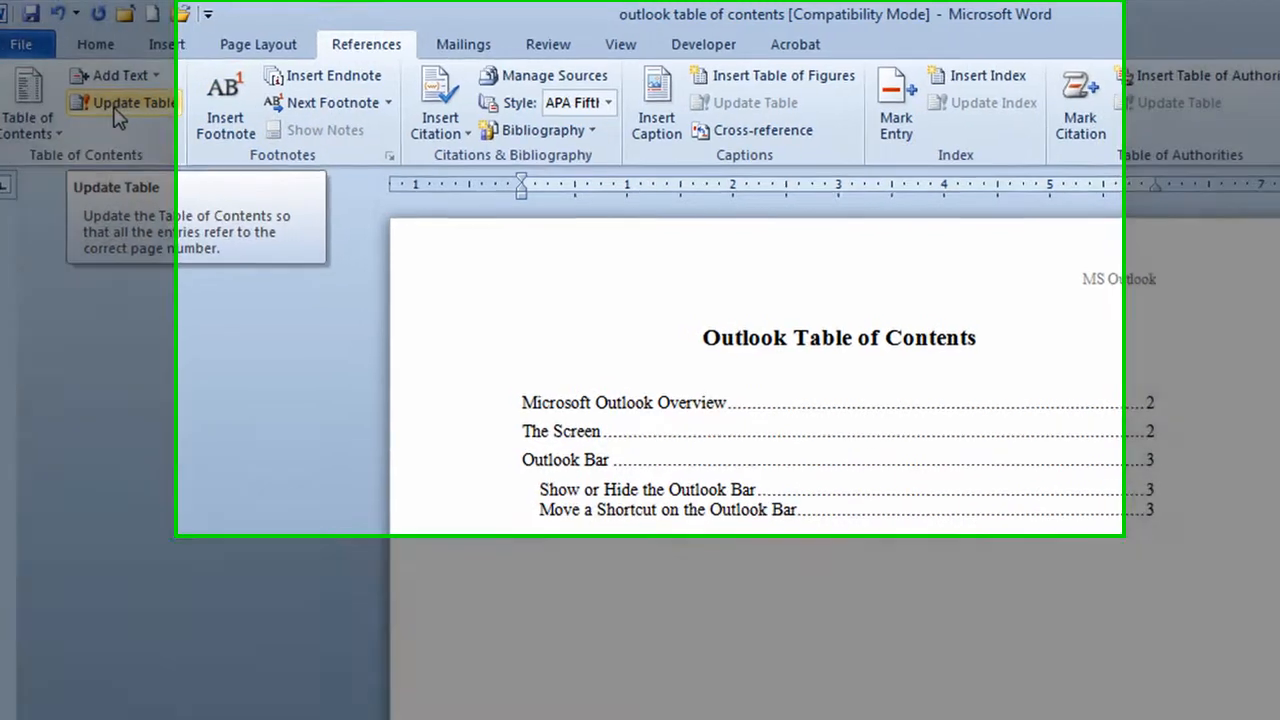
{"action": "left_click", "coordinate": [135, 101]}
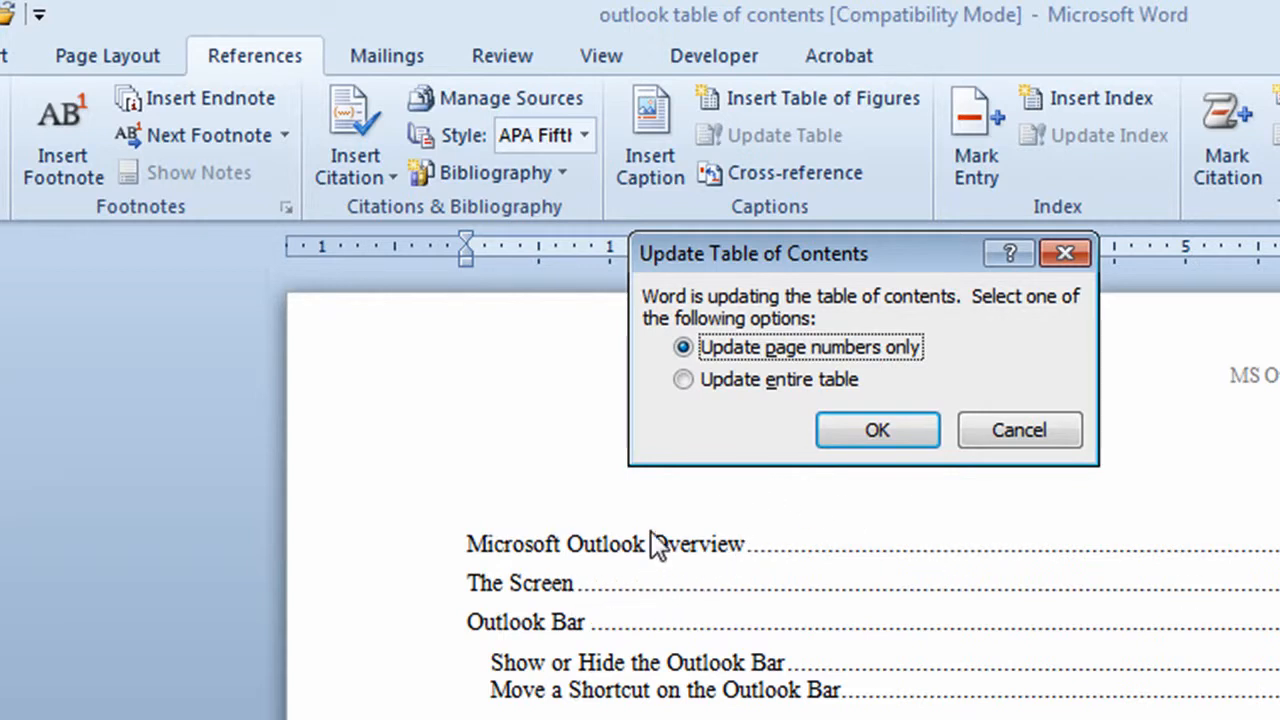
{"action": "left_click", "coordinate": [683, 380]}
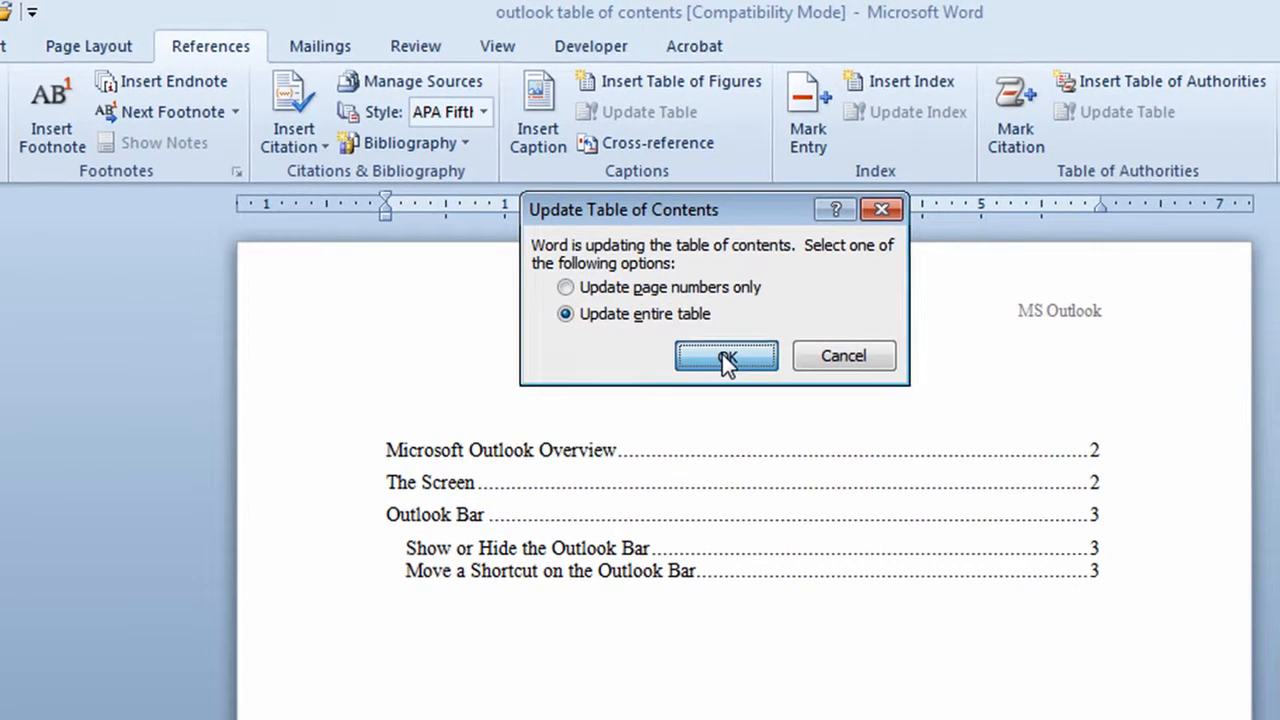
{"action": "left_click", "coordinate": [876, 431]}
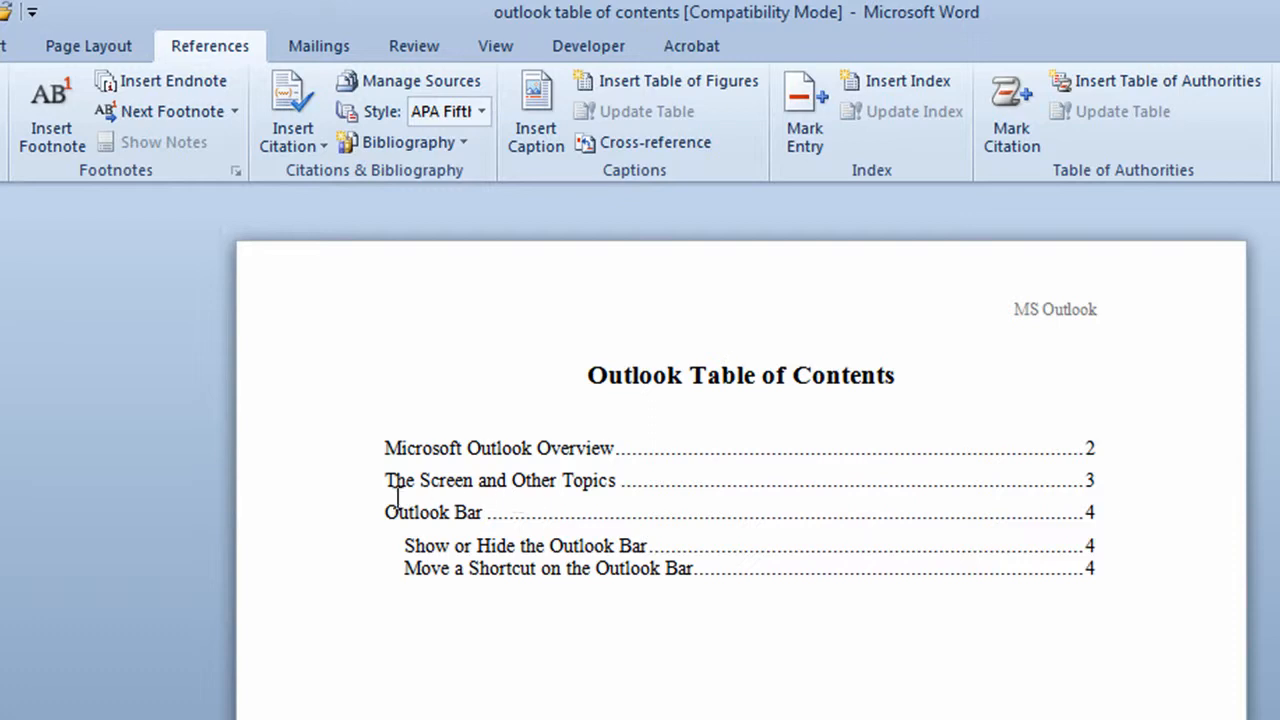